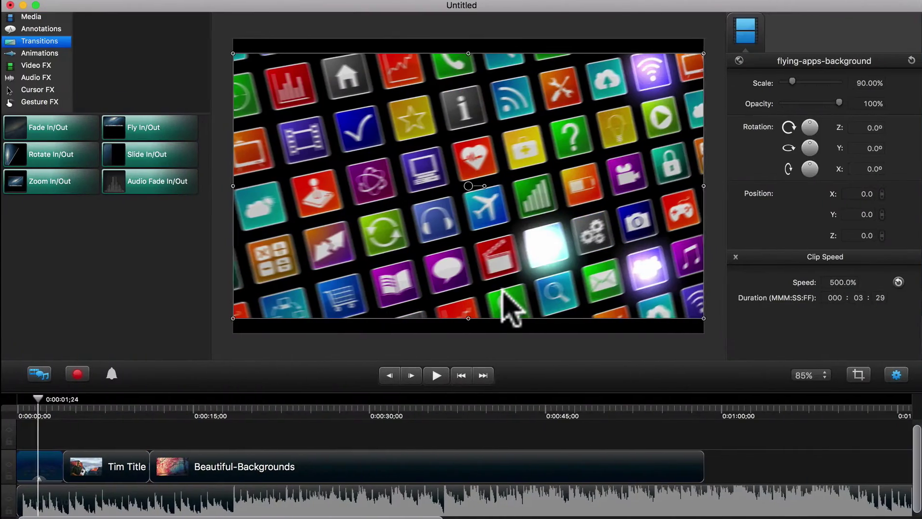
Show Camtasia 2's media bin with the project's imported clips.
left_click(34, 17)
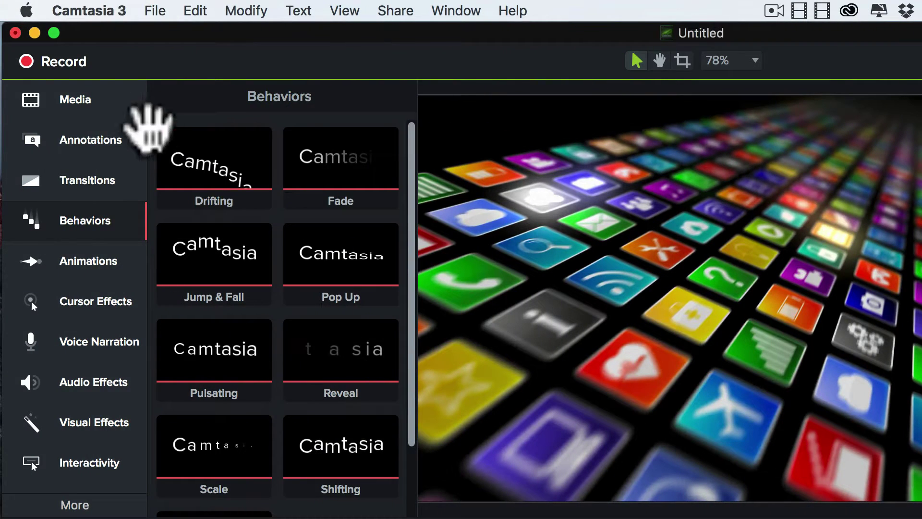
Switch Camtasia 3 from Behaviors to the Media Bin, then collapse, reopen and collapse it again.
left_click(84, 101)
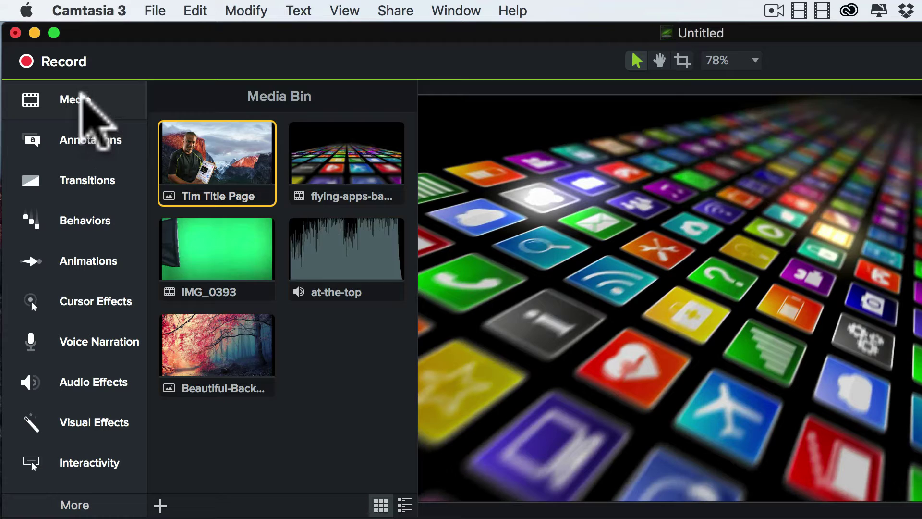
left_click(80, 94)
left_click(80, 94)
left_click(80, 94)
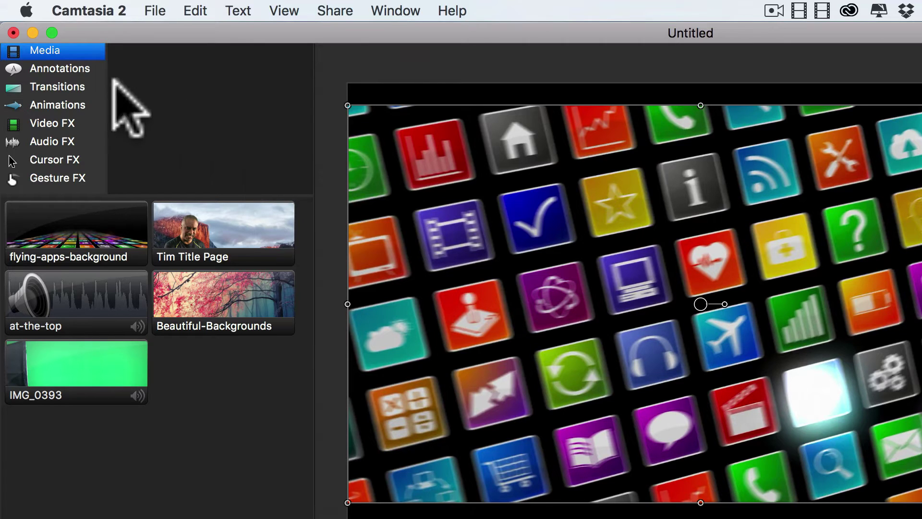
Browse Camtasia 2's arrow, shape, blur/highlight, sketch motion and keystroke callout annotations.
left_click(80, 63)
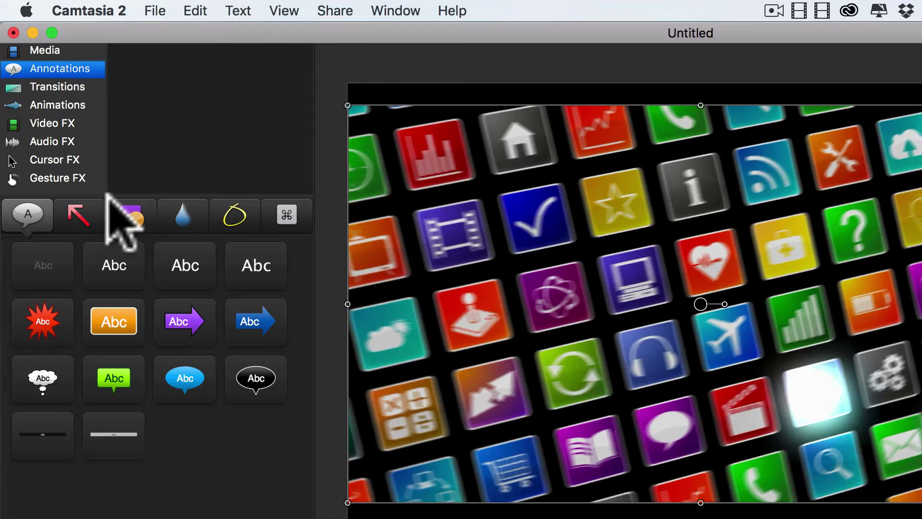
left_click(74, 211)
left_click(131, 216)
left_click(180, 214)
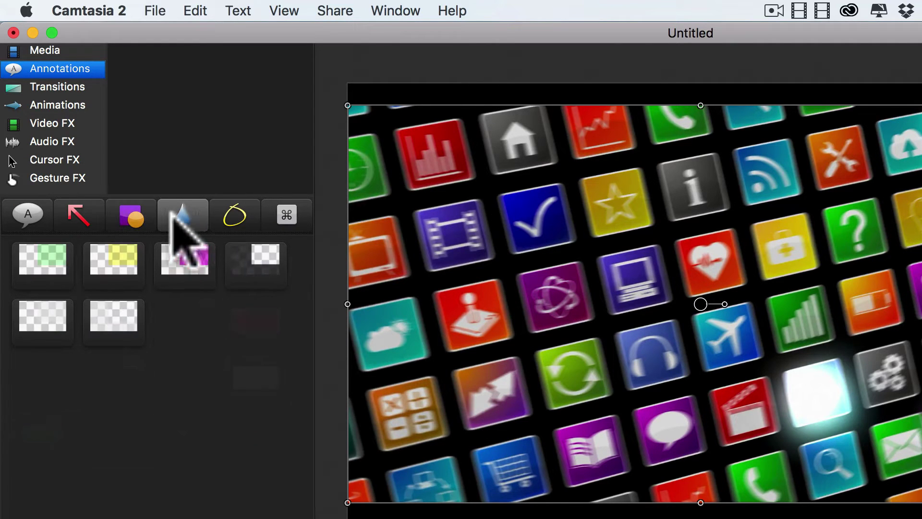
left_click(240, 215)
left_click(291, 216)
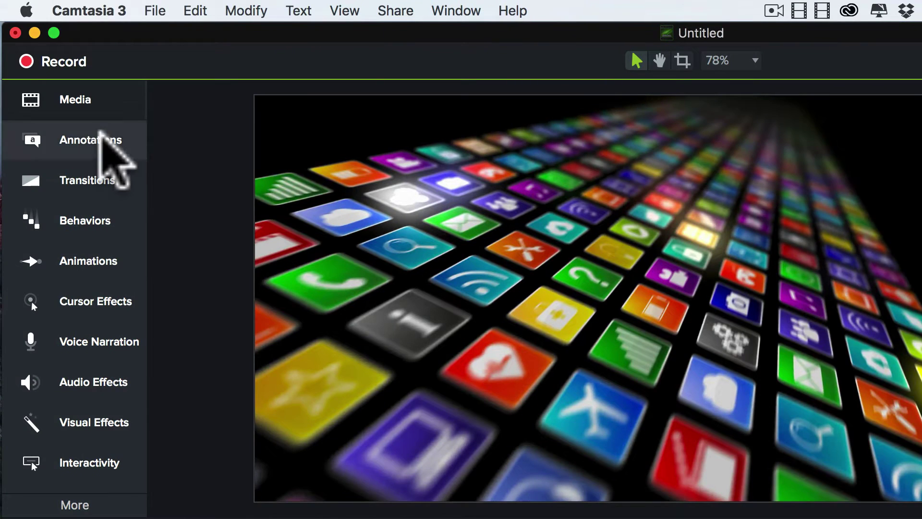
Browse Camtasia 3's annotation categories, from Arrows & Lines through Keystroke Callouts.
left_click(99, 132)
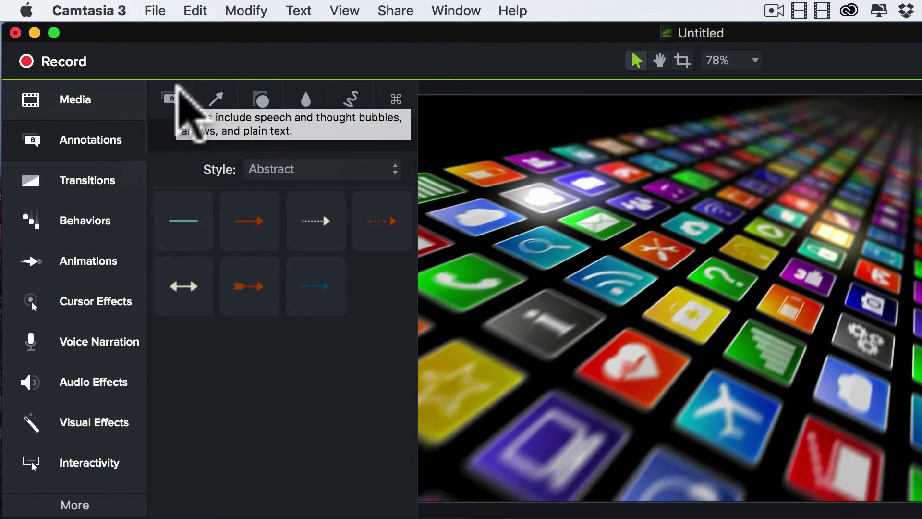
left_click(173, 99)
left_click(215, 99)
left_click(261, 99)
left_click(306, 98)
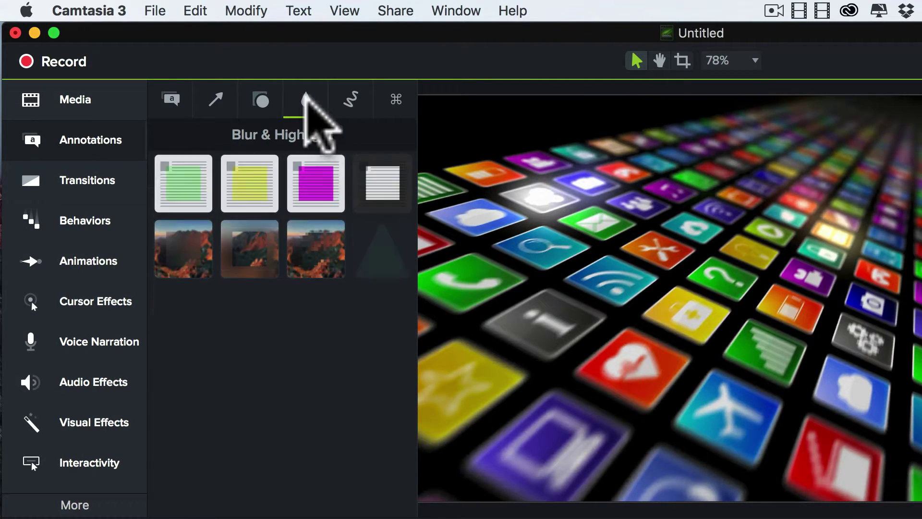
left_click(351, 99)
left_click(398, 98)
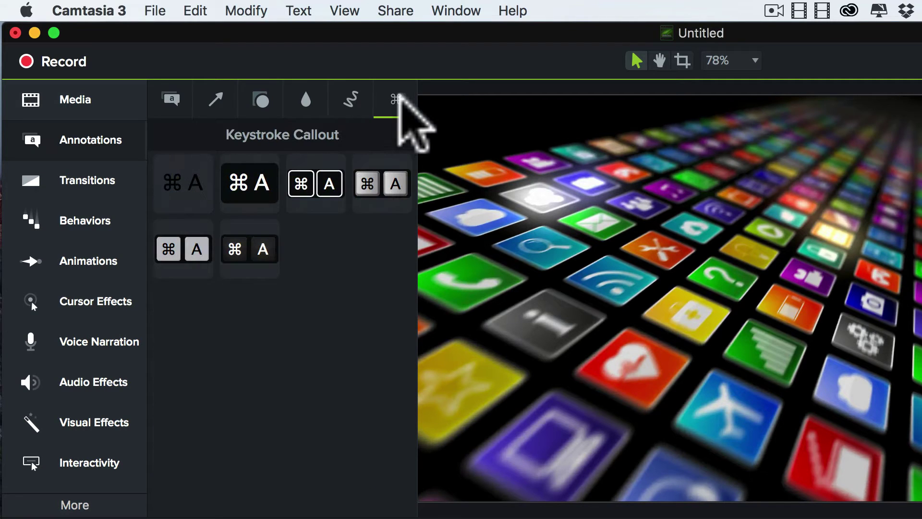
Filter the Callouts annotations to the Basic style.
left_click(172, 99)
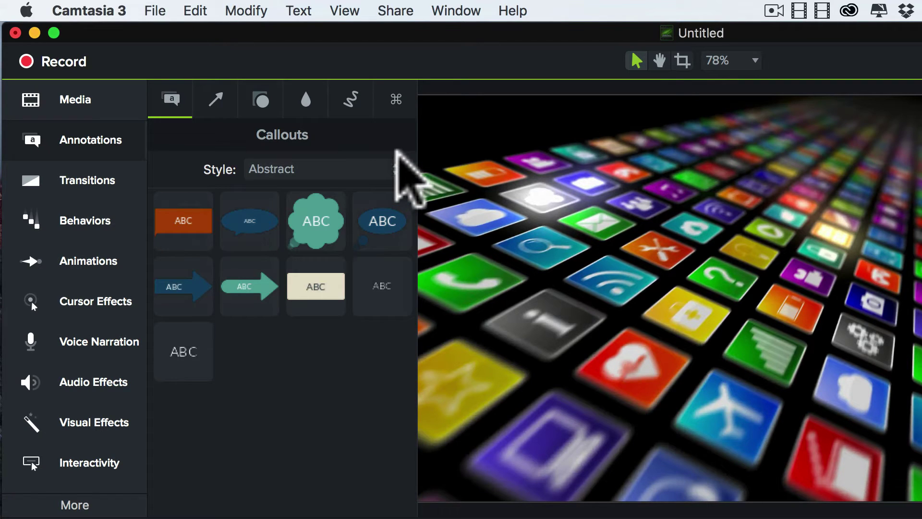
left_click(390, 166)
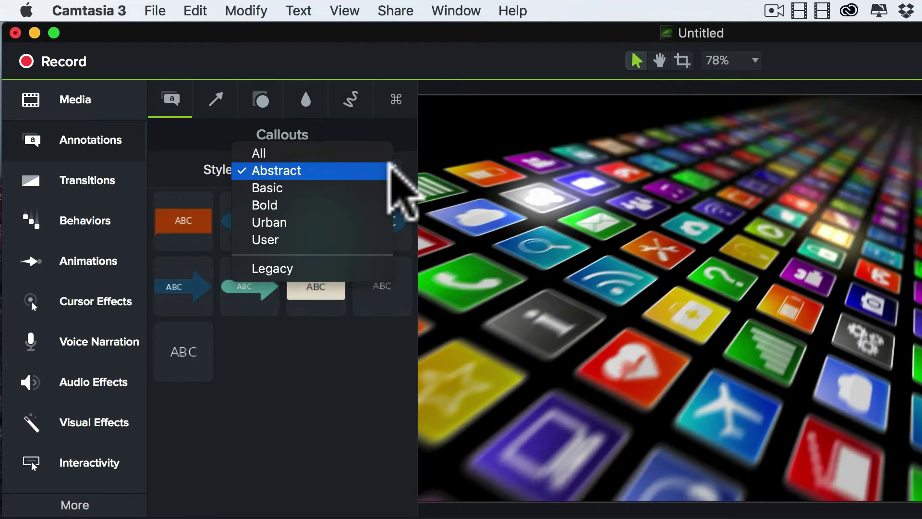
left_click(372, 182)
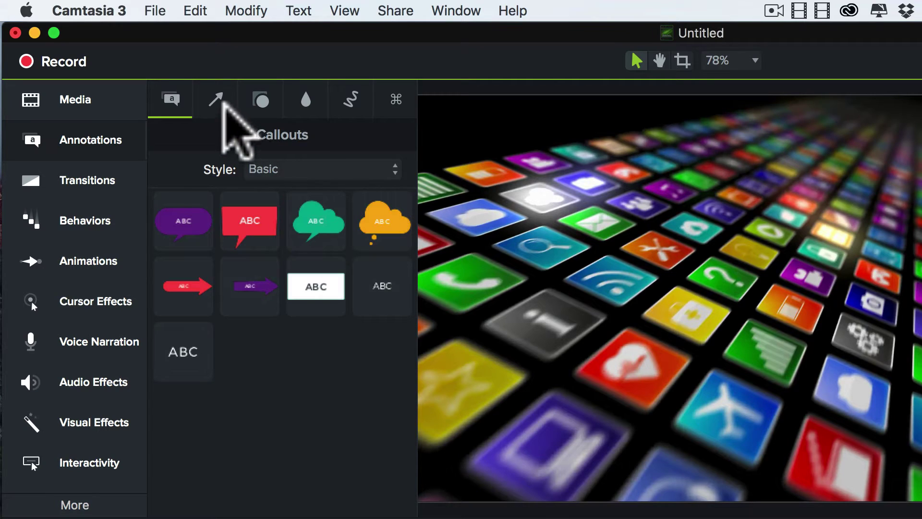
Cycle through Arrows & Lines, Shapes, Blur & Highlight, Sketch Motion and Keystroke Callouts, ending on Callouts.
left_click(222, 101)
left_click(253, 100)
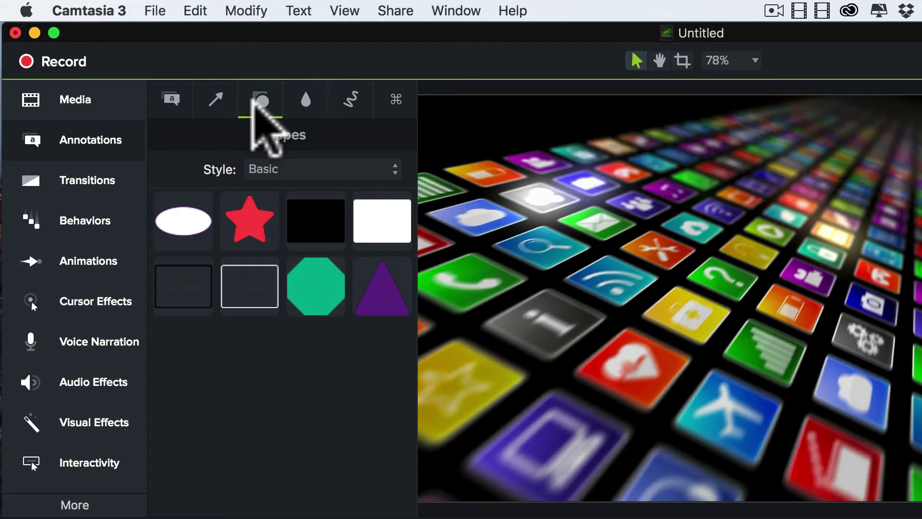
left_click(301, 93)
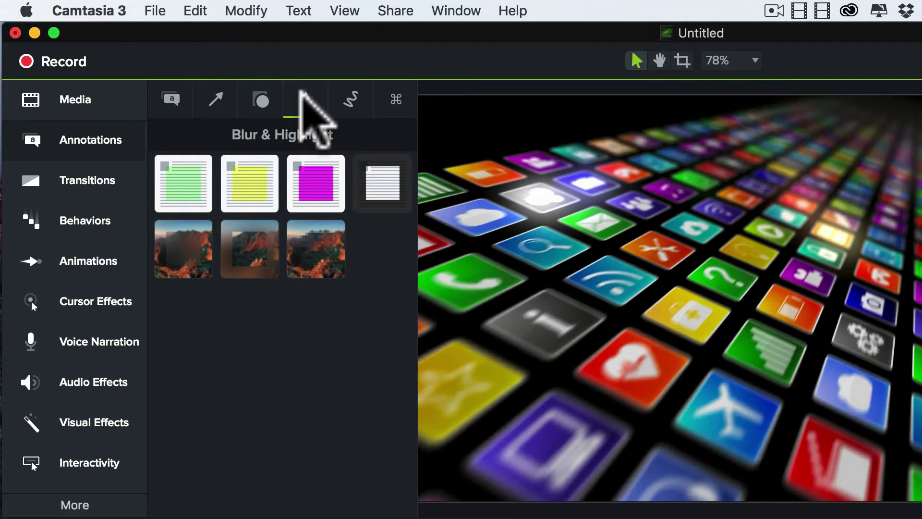
left_click(345, 94)
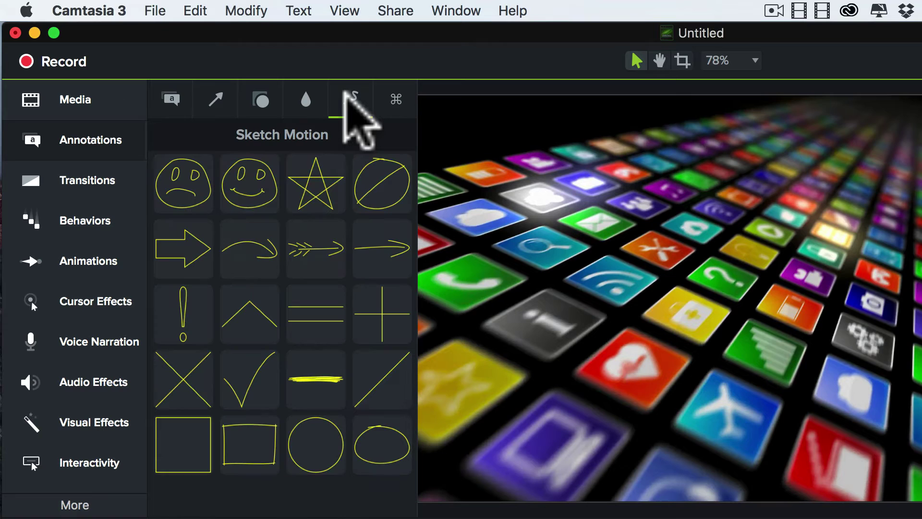
left_click(394, 98)
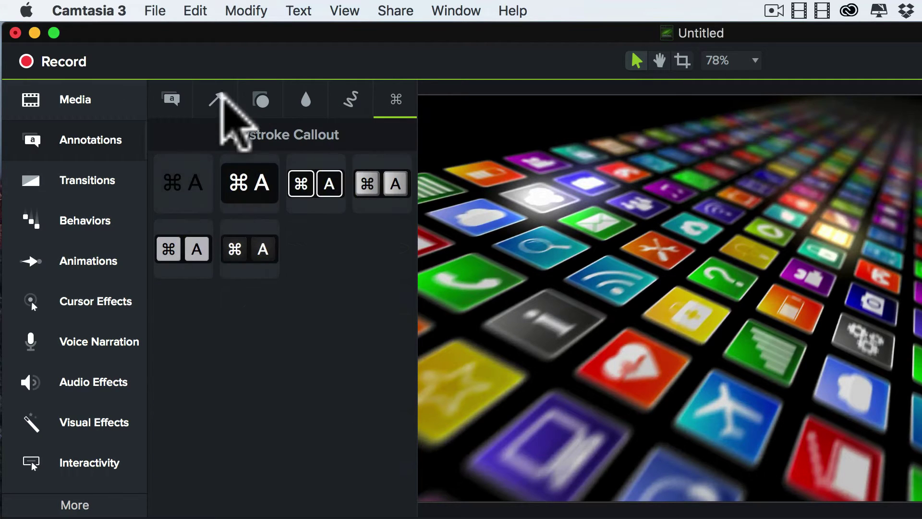
left_click(166, 96)
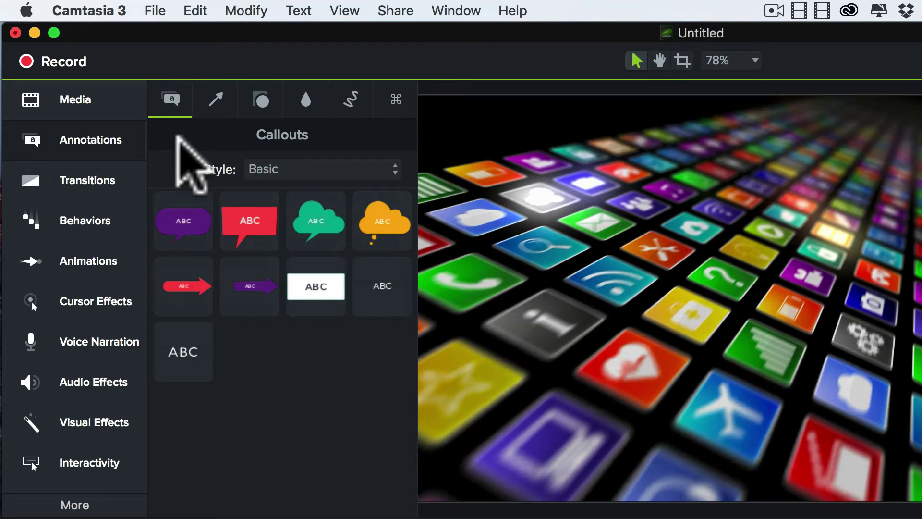
Show the Transitions libraries and scroll through the transition thumbnails.
left_click(77, 177)
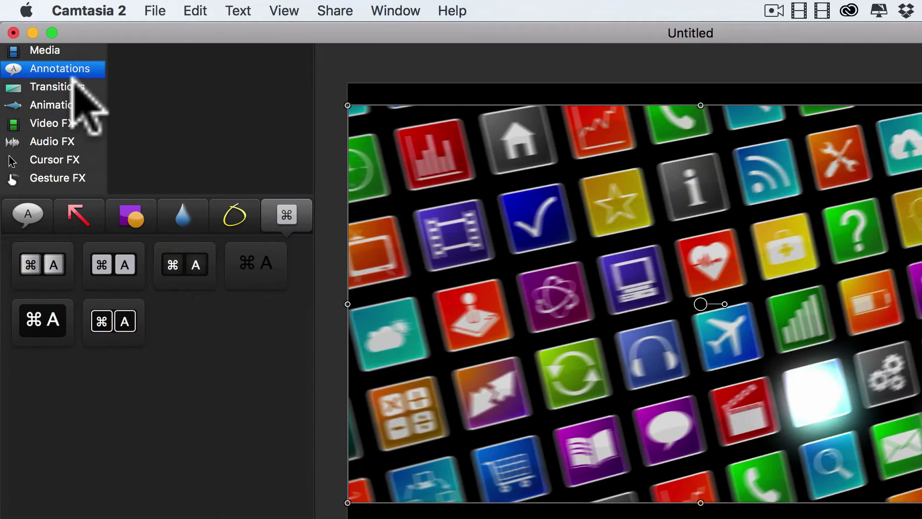
left_click(72, 82)
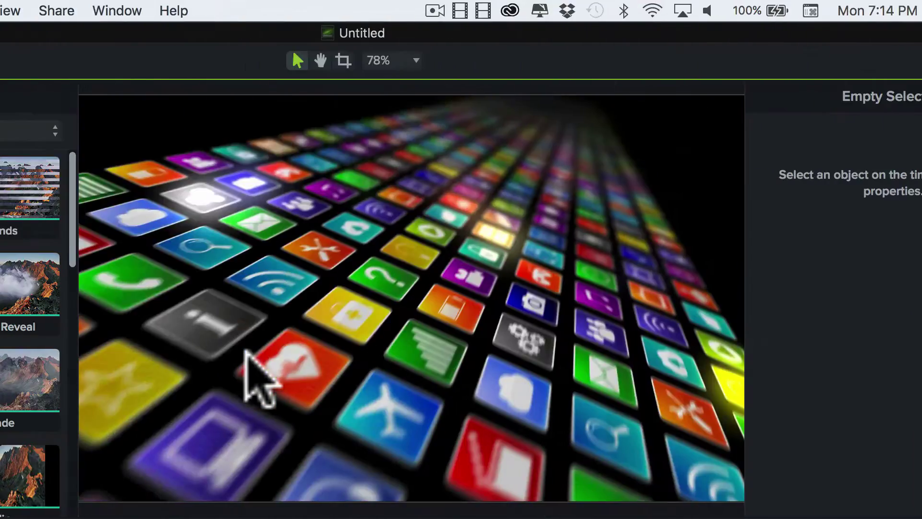
scroll(247, 358, "down", 10)
scroll(247, 358, "down", 5)
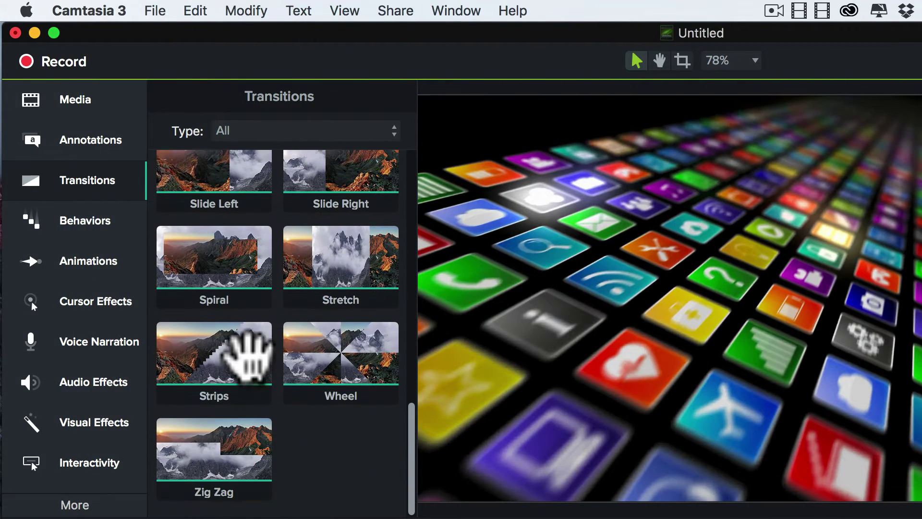
scroll(247, 358, "up", 10)
scroll(248, 358, "up", 3)
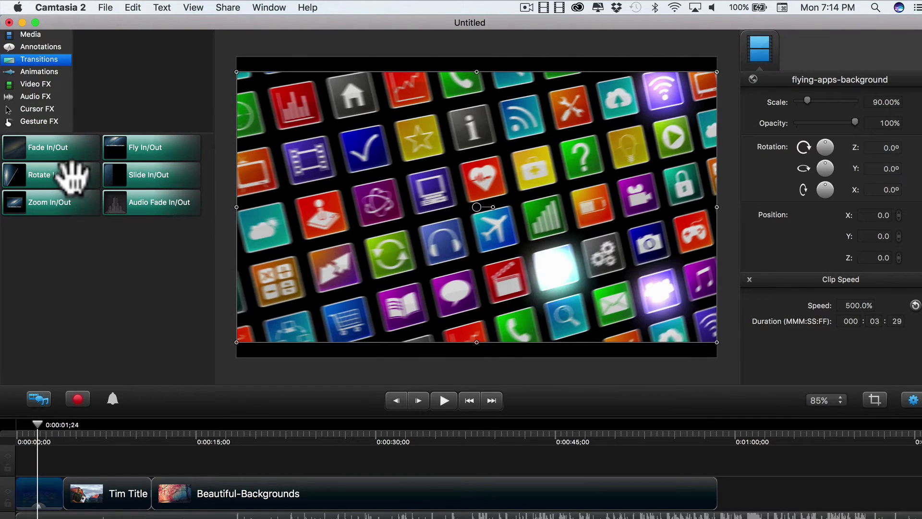
Apply Slide In/Out to the Beautiful-Backgrounds clip start and preview it from about 0:00:10.
left_click_drag(135, 173, 168, 500)
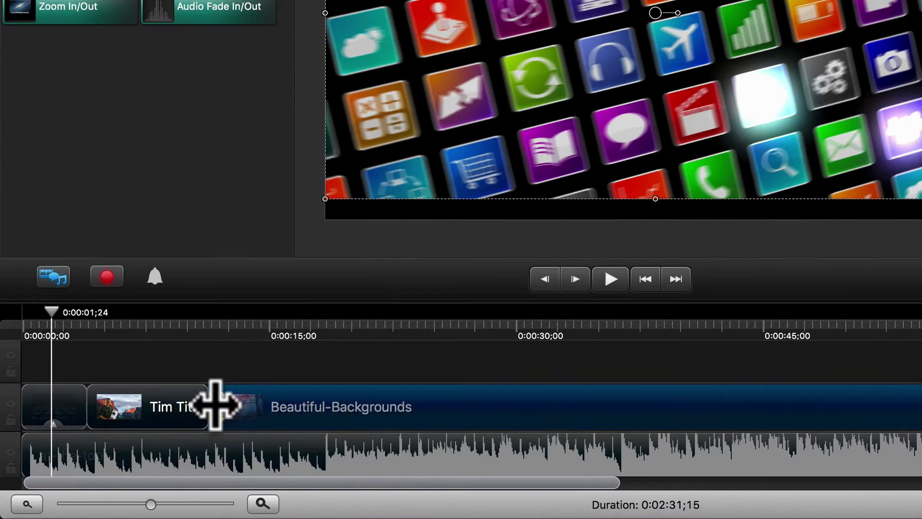
left_click_drag(215, 405, 217, 405)
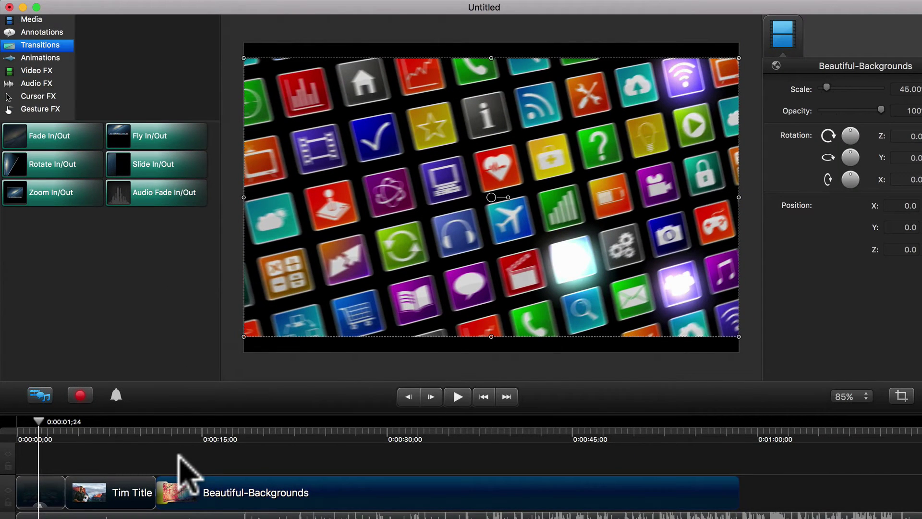
left_click(143, 432)
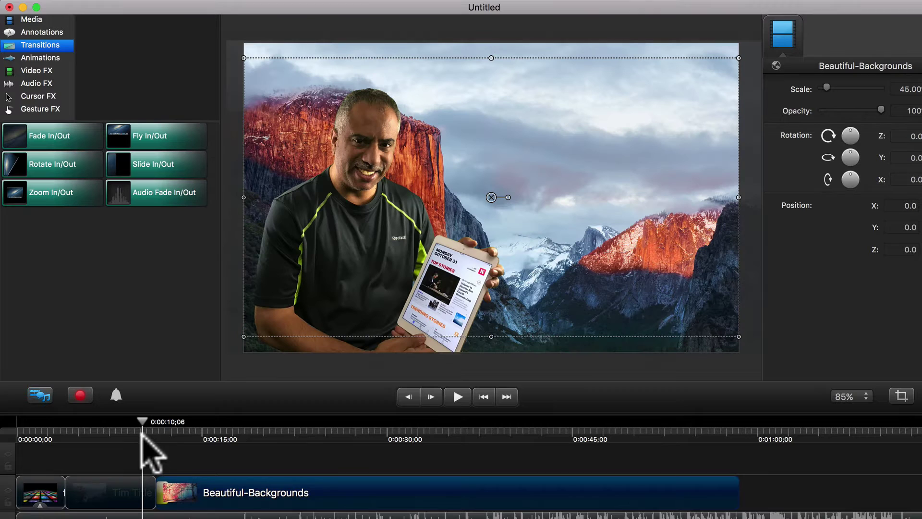
key("space")
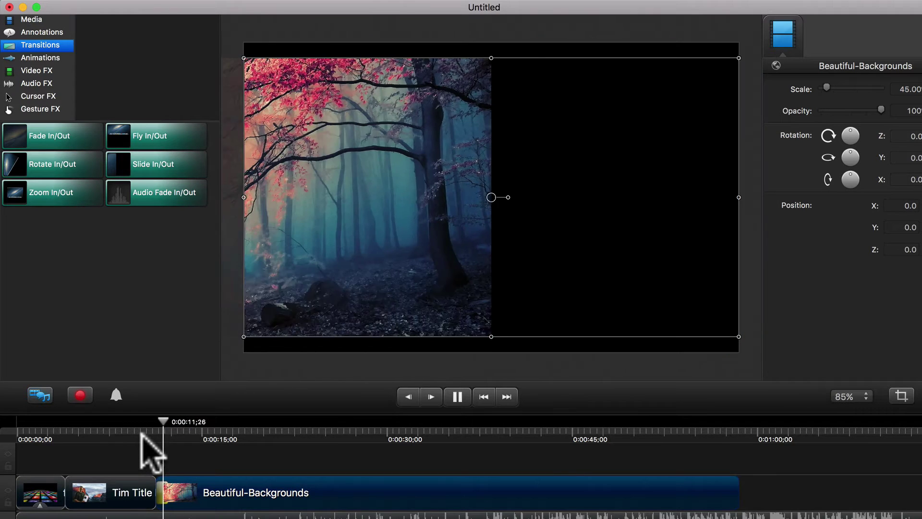
key("space")
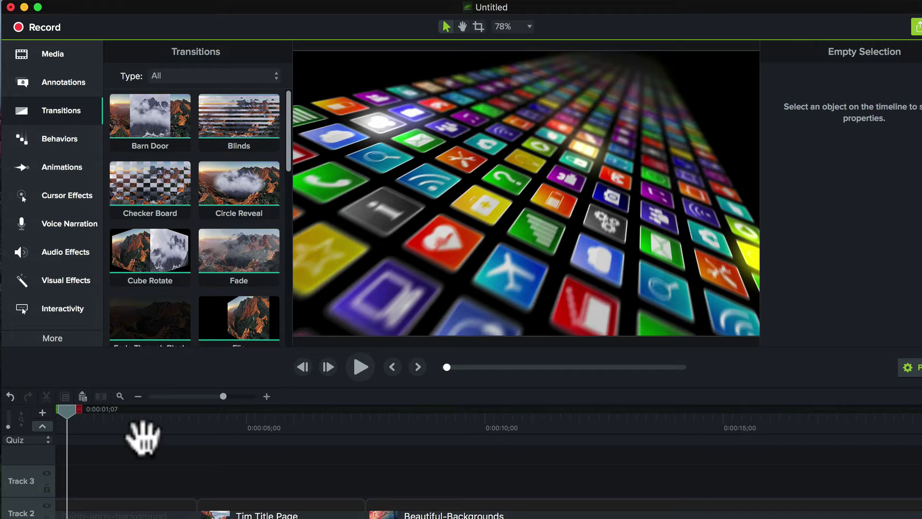
Place Circle Reveal between the Tim Title Page and Beautiful-Backgrounds clips and preview it.
scroll(240, 211, "down", 2)
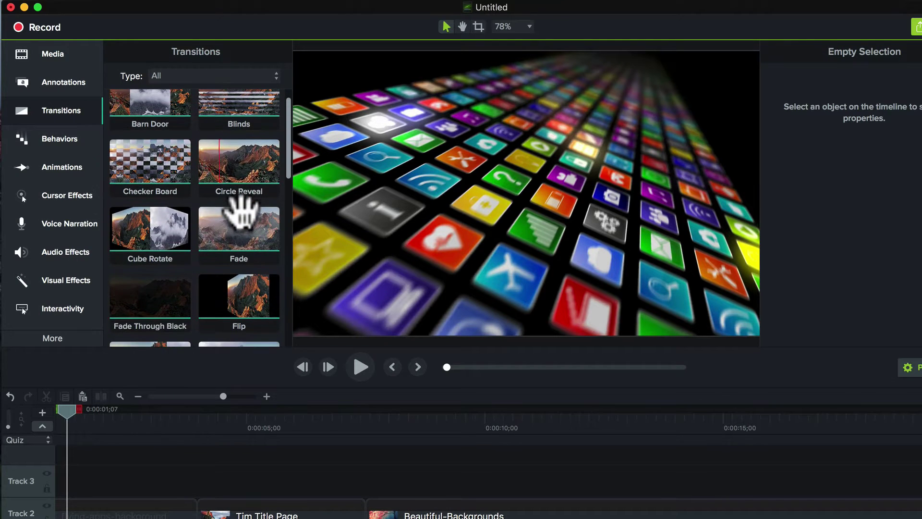
left_click_drag(231, 159, 328, 416)
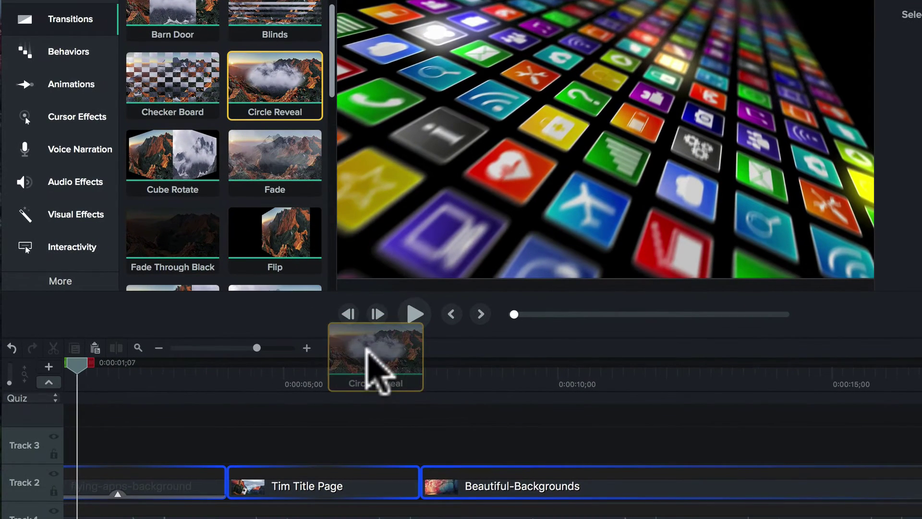
left_click_drag(366, 349, 416, 488)
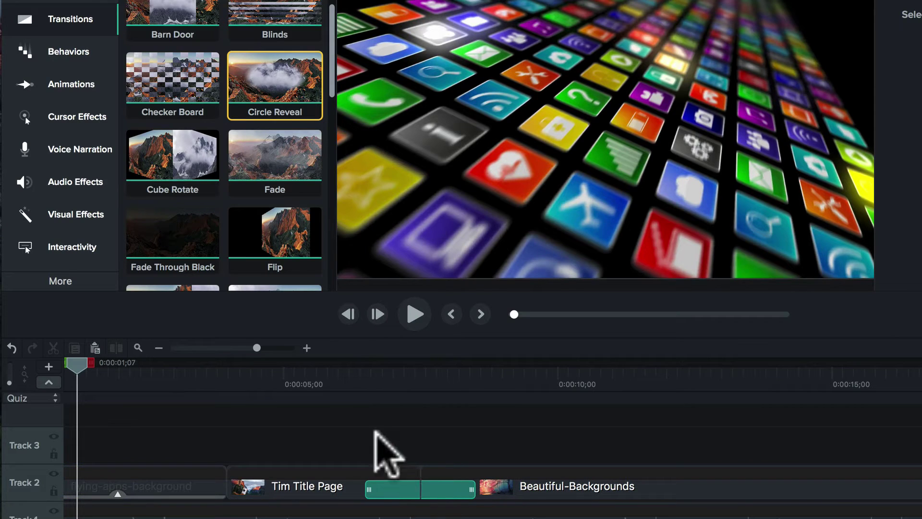
left_click(355, 374)
key("space")
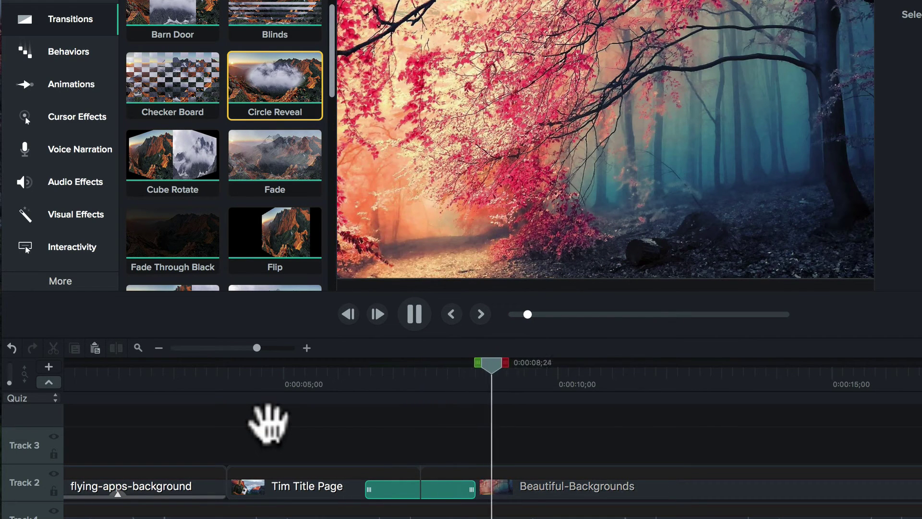
key("space")
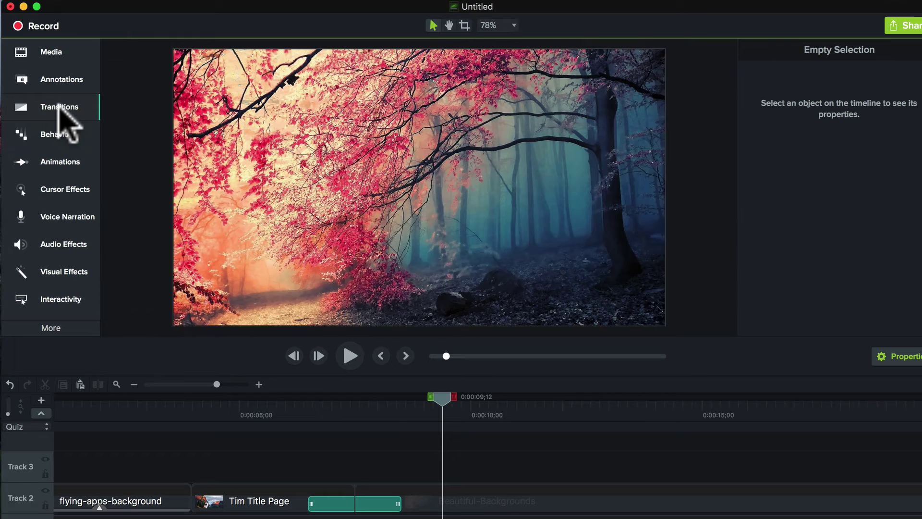
left_click(59, 107)
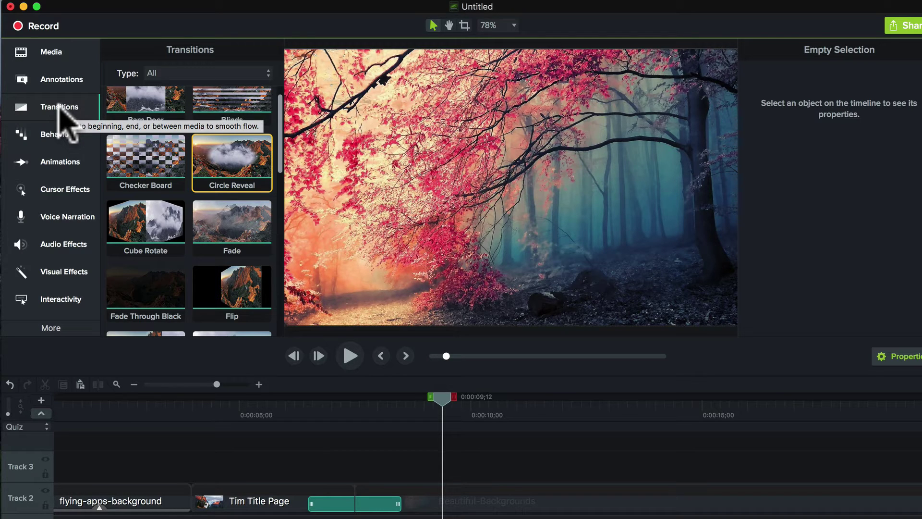
Collapse Camtasia 3's Transitions tray so the preview canvas widens.
left_click(59, 107)
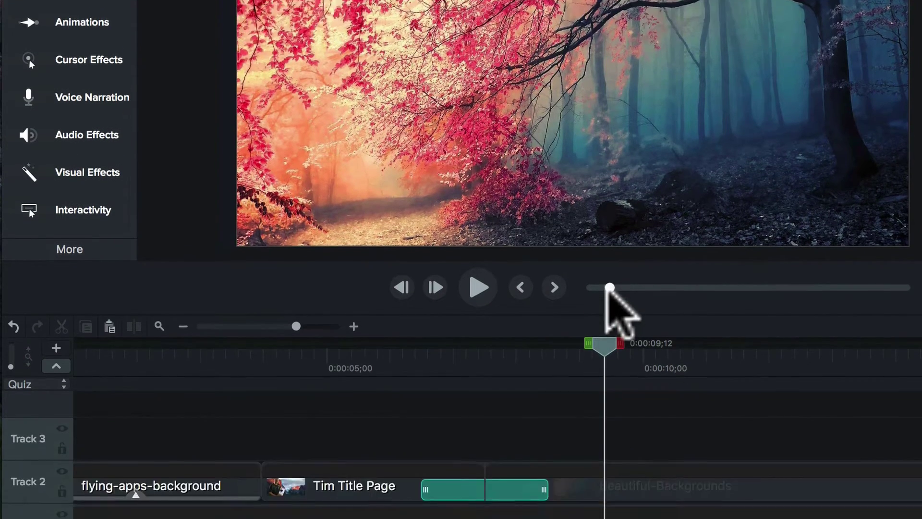
Scrub through the preview and zoom the timeline out to a wider scale.
left_click_drag(609, 384, 601, 384)
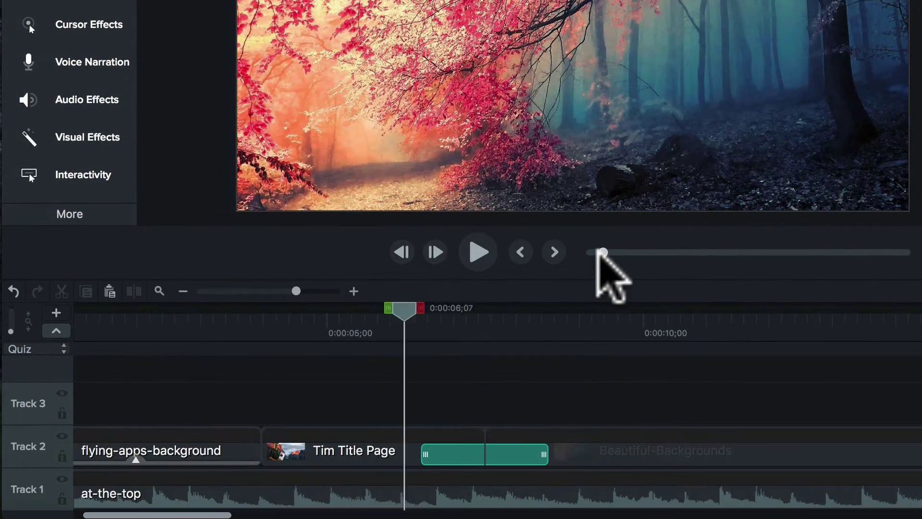
left_click_drag(601, 252, 558, 265)
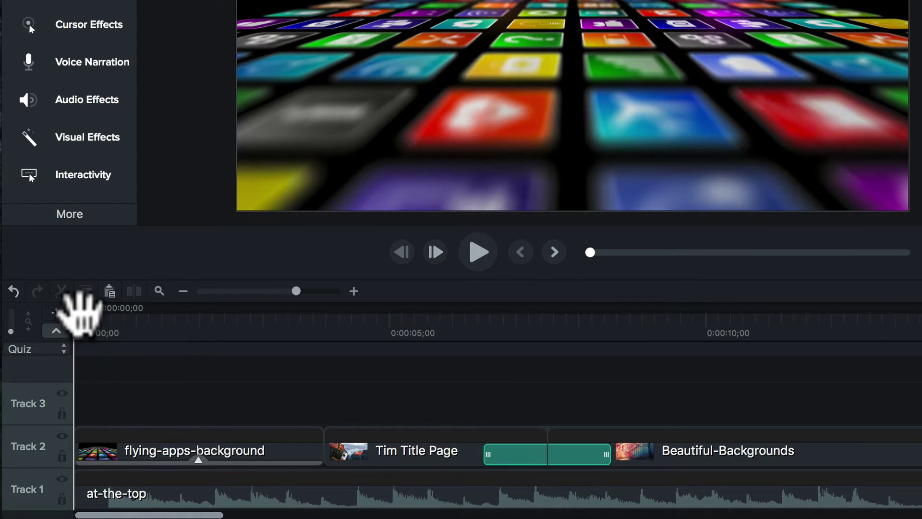
left_click_drag(79, 314, 309, 354)
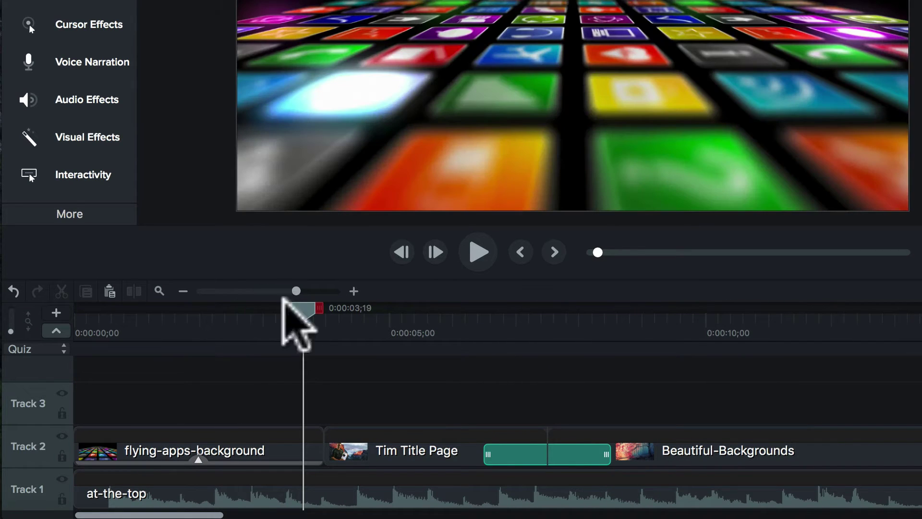
left_click_drag(298, 291, 232, 293)
left_click_drag(79, 313, 72, 346)
Rescale the timeline to about 25 seconds, scrub back to the start, then jump to the end.
left_click_drag(231, 291, 281, 307)
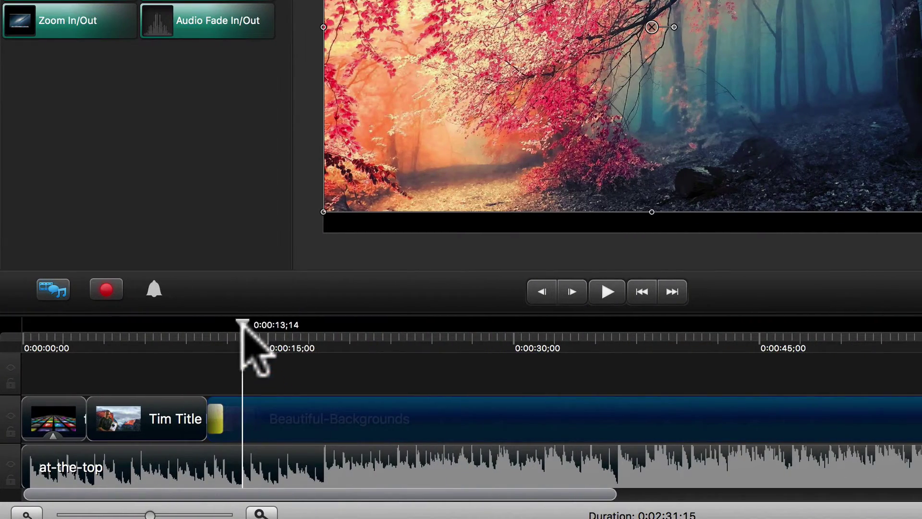
left_click_drag(241, 323, 300, 325)
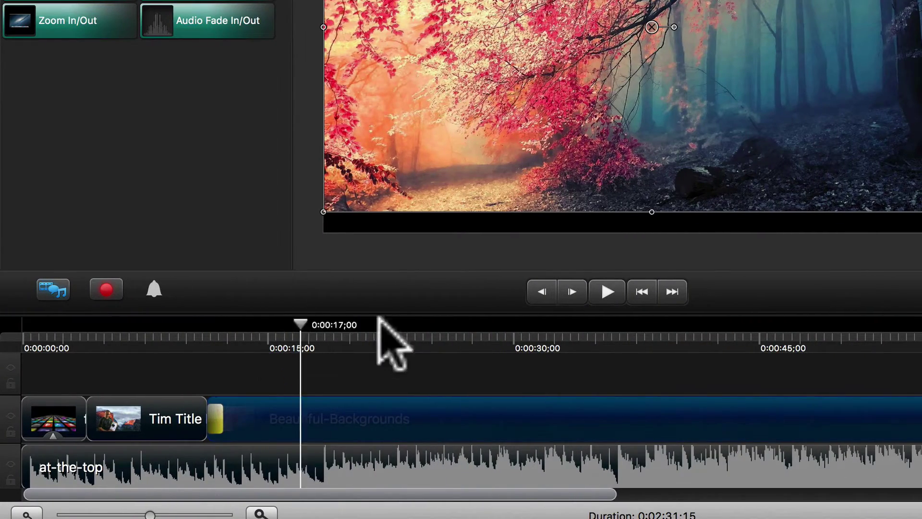
left_click_drag(378, 318, 402, 318)
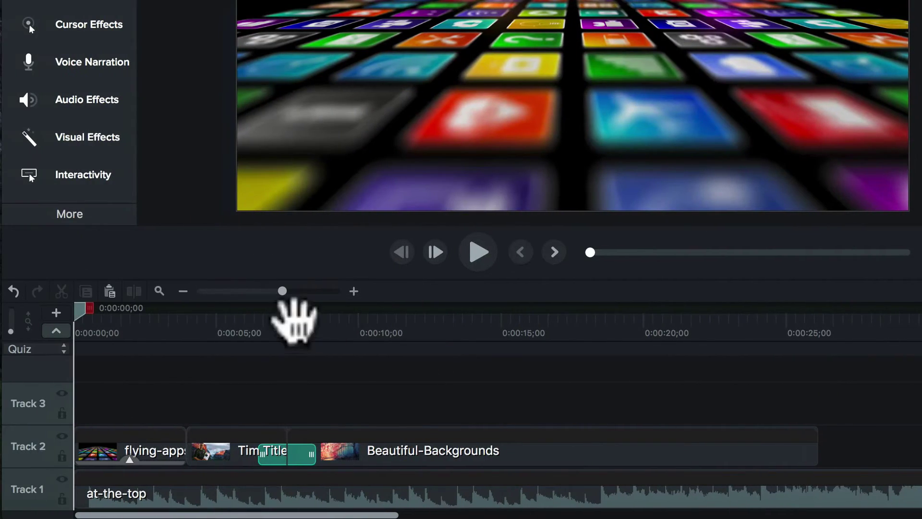
left_click_drag(82, 330, 14, 345)
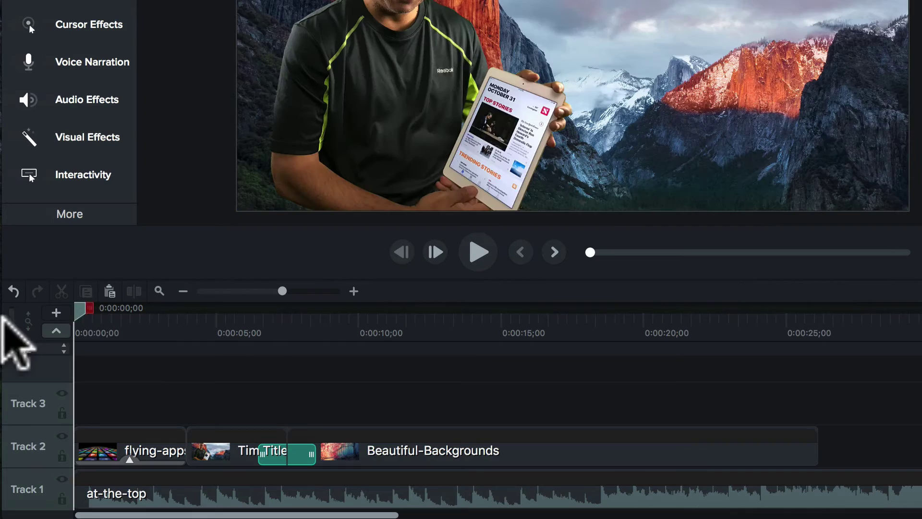
left_click_drag(590, 251, 604, 264)
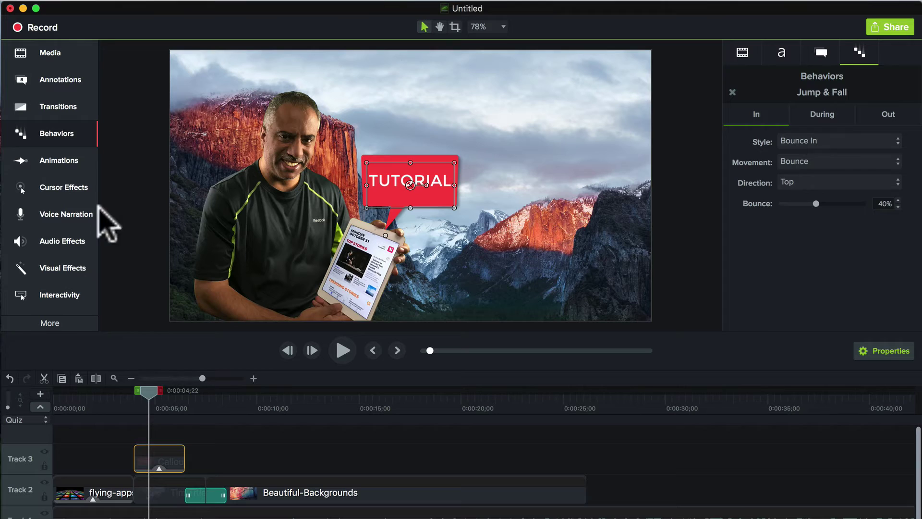
Apply Jump & Fall to the TUTORIAL callout and review its Visual, Text, Callout and Behaviors properties.
left_click(72, 137)
left_click_drag(122, 149, 158, 456)
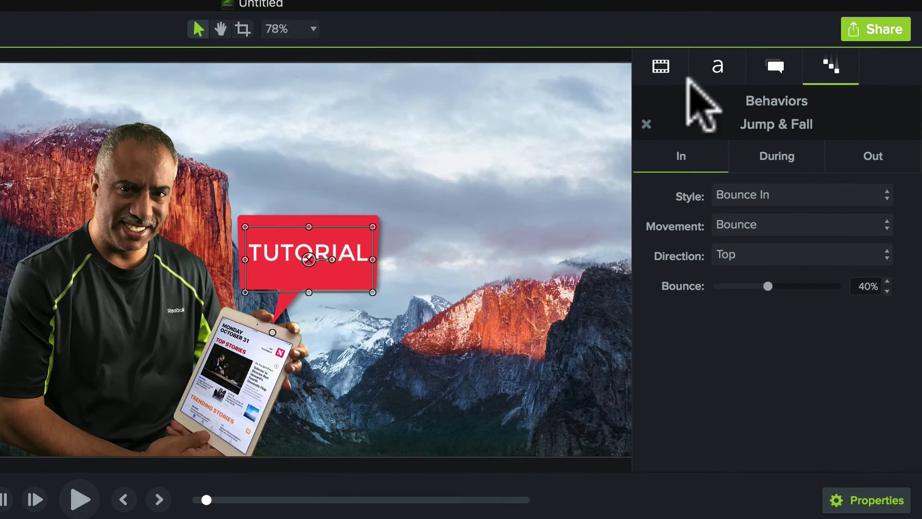
left_click(662, 66)
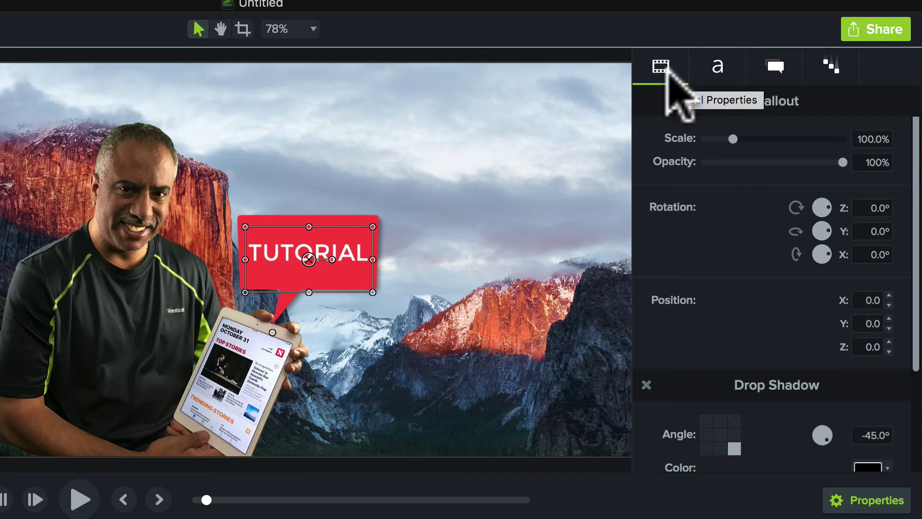
left_click(717, 65)
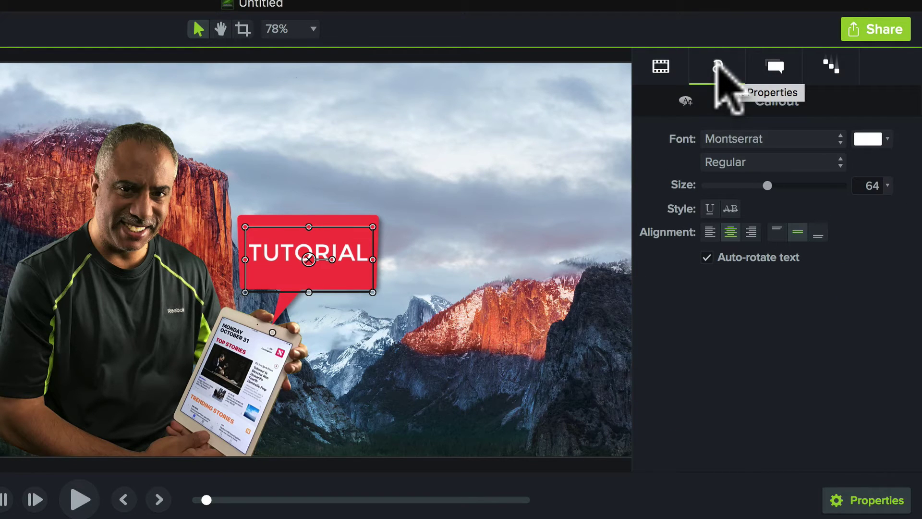
left_click(775, 65)
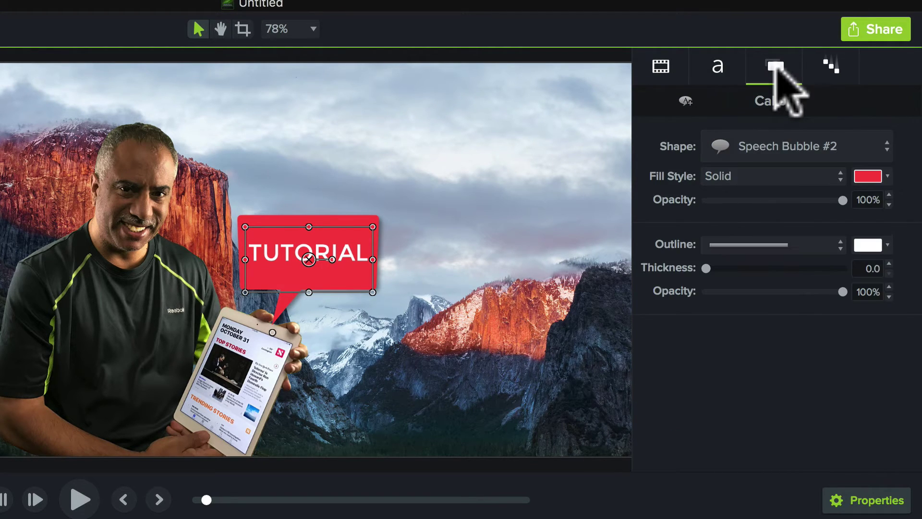
left_click(827, 64)
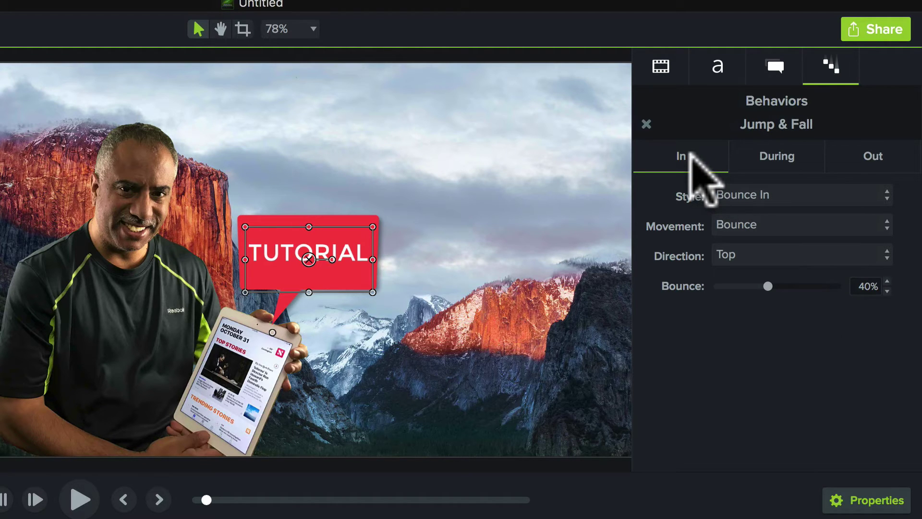
Set the TUTORIAL callout's Jump & Fall Out style to None, then review the In and During phases.
left_click(779, 153)
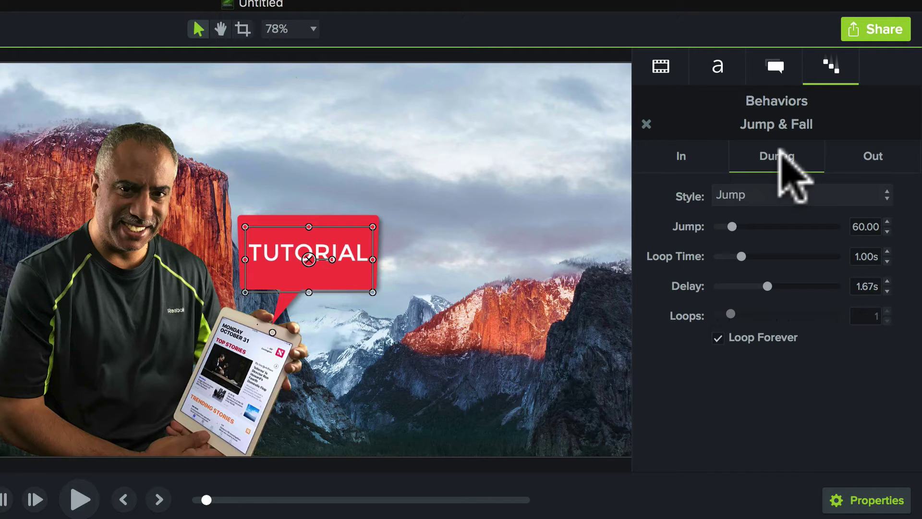
left_click(868, 154)
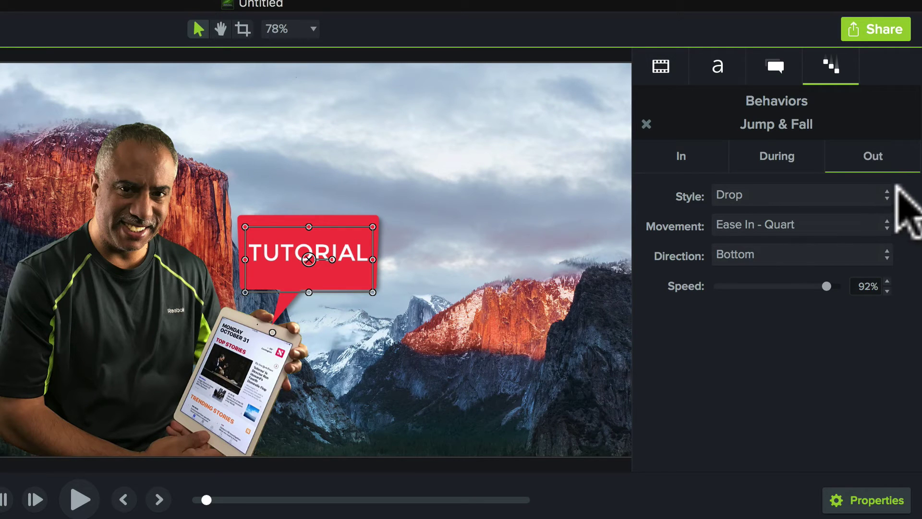
left_click(883, 190)
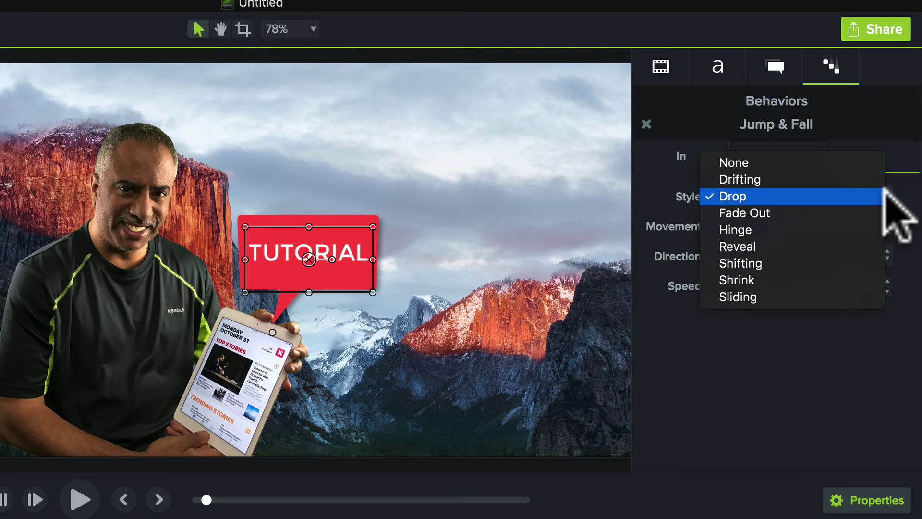
left_click(808, 162)
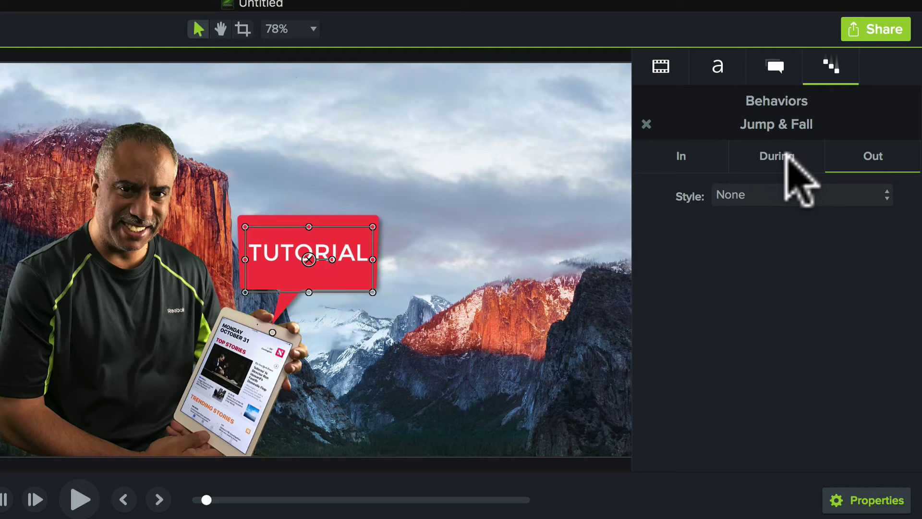
left_click(786, 153)
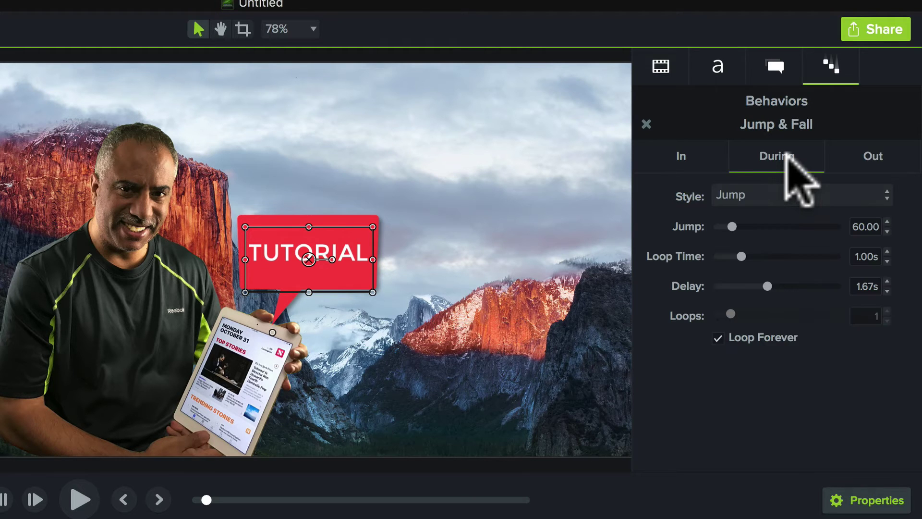
left_click(699, 155)
left_click(859, 151)
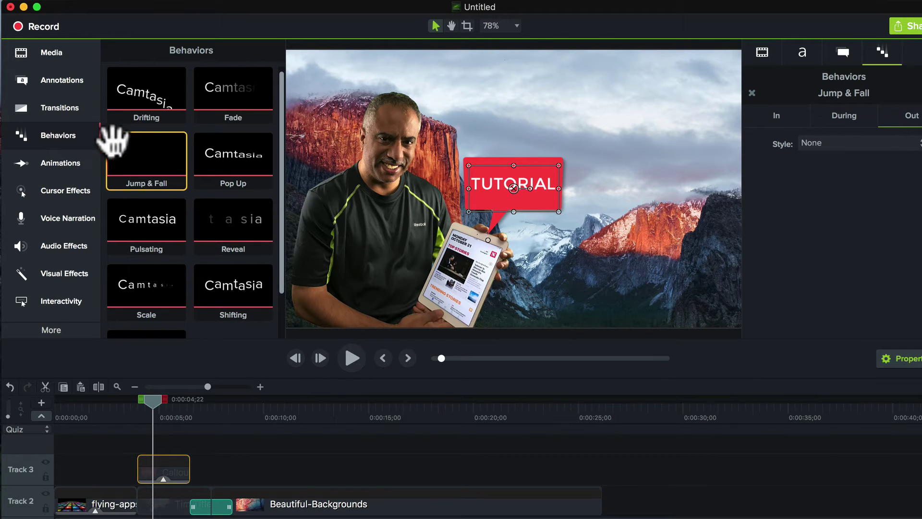
Show Camtasia 3's Animations list and compare it with Camtasia 2's animation presets.
left_click(62, 163)
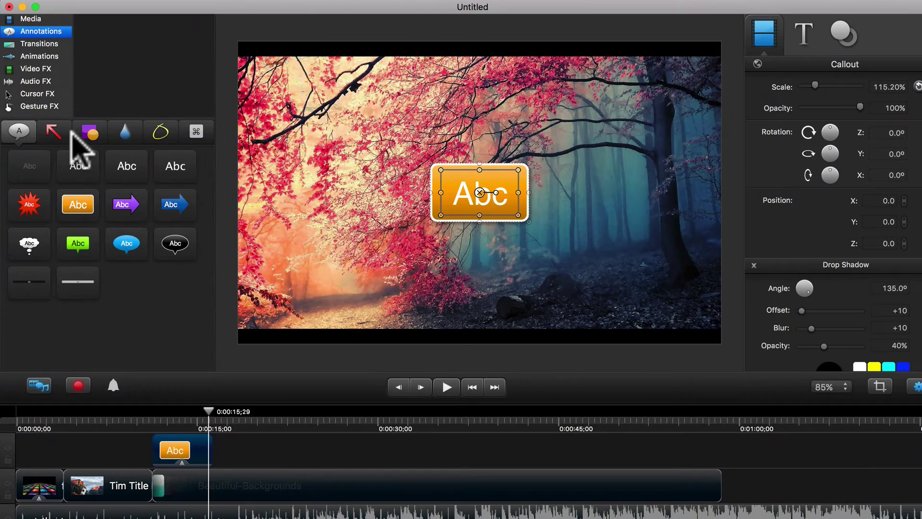
left_click(44, 56)
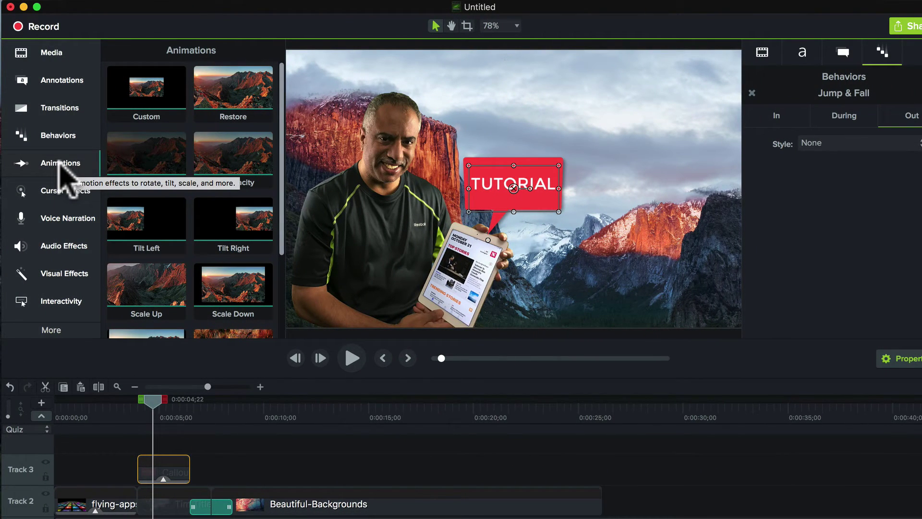
left_click(59, 165)
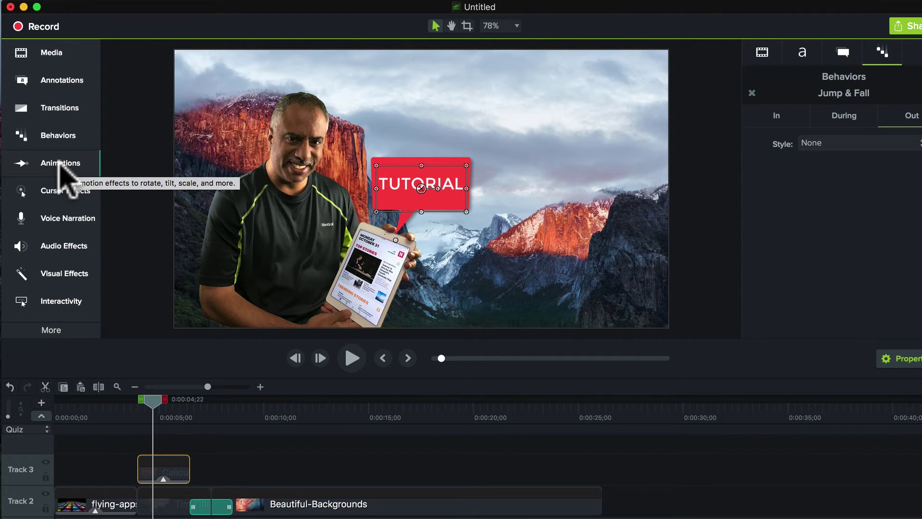
left_click(59, 164)
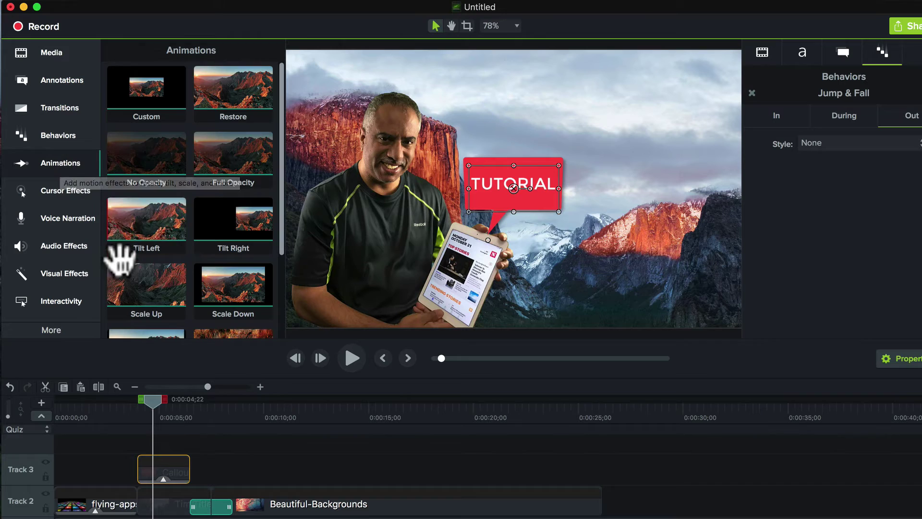
left_click(77, 193)
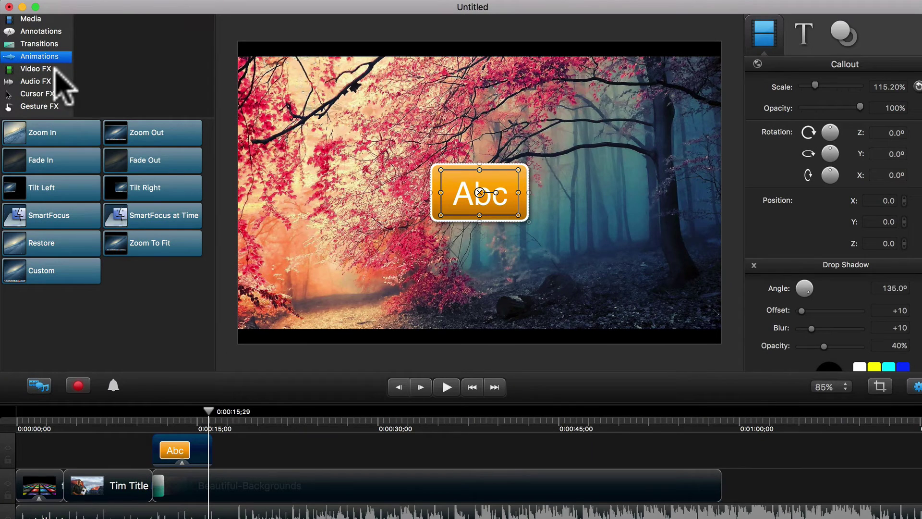
Browse Camtasia 3's Cursor Effects, including the Left Click and Right Click effects.
left_click(51, 92)
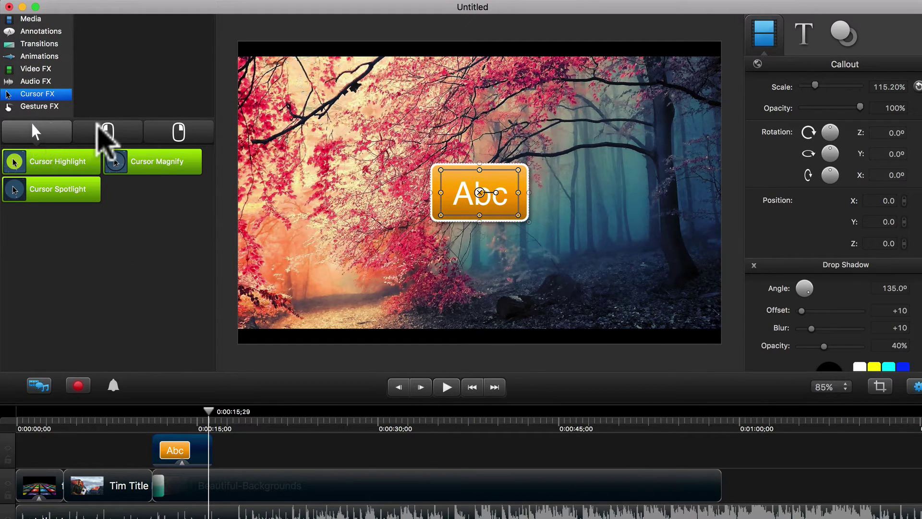
left_click(100, 126)
left_click(175, 126)
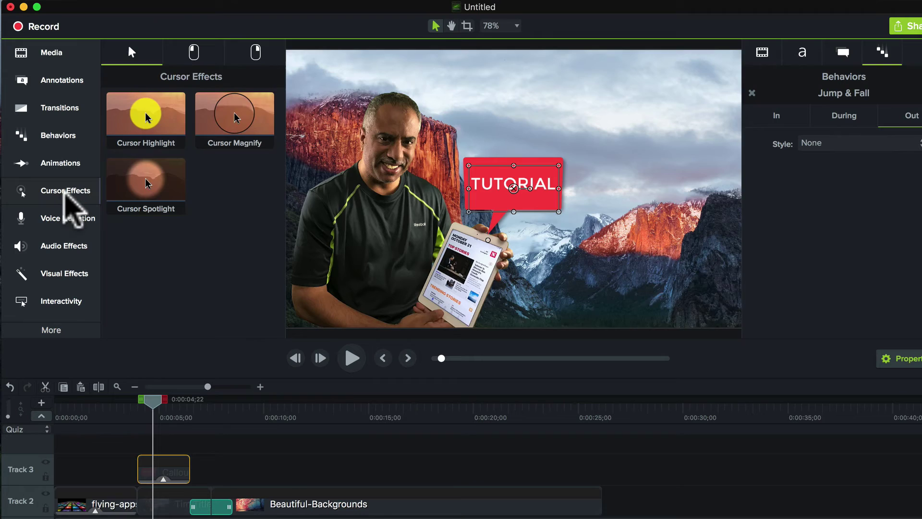
left_click(65, 192)
left_click(65, 192)
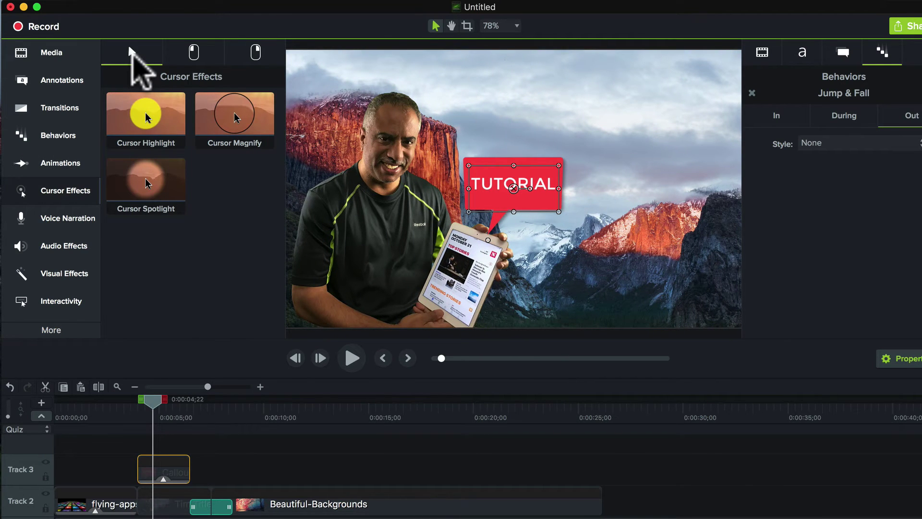
Compare Camtasia 2's left- and right-click Cursor FX, then bring up Voice Narration.
left_click(193, 52)
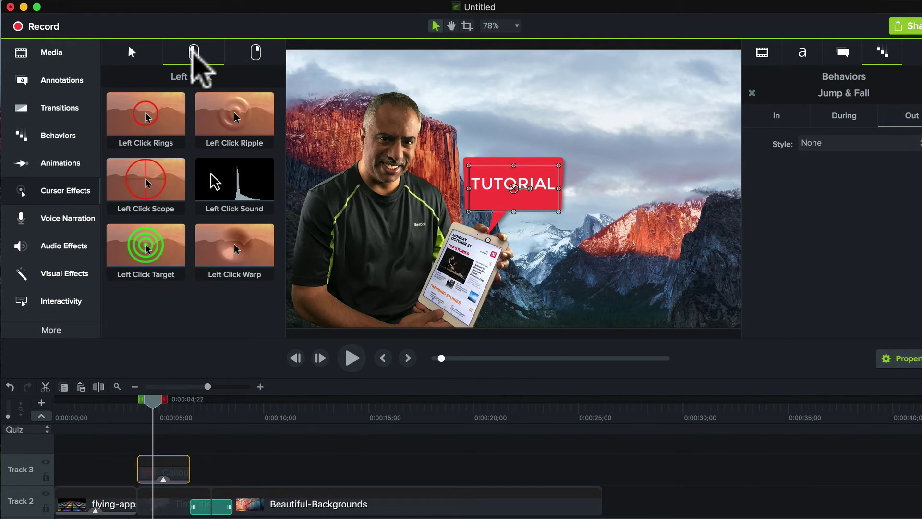
left_click(256, 52)
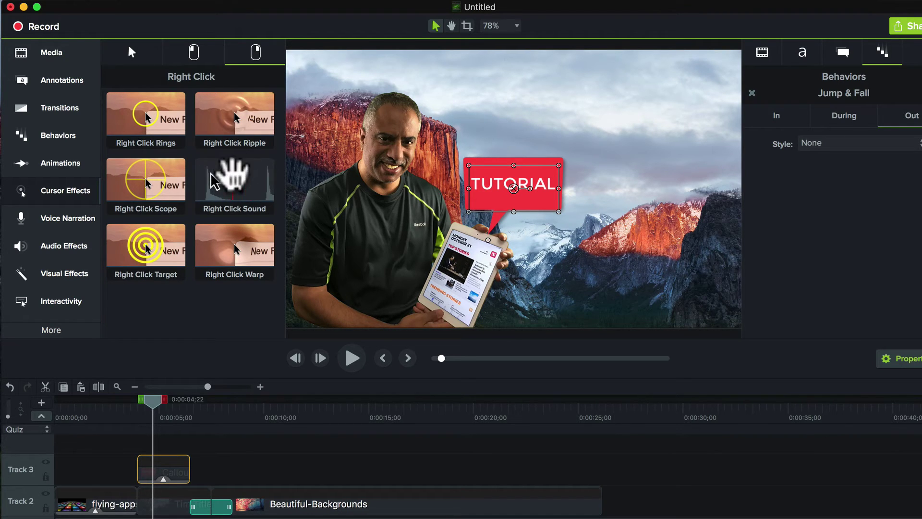
left_click(198, 54)
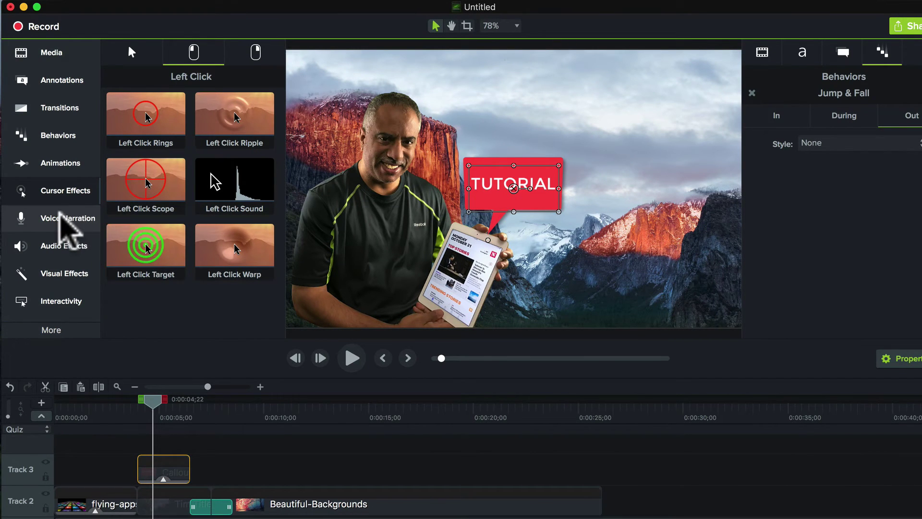
left_click(59, 215)
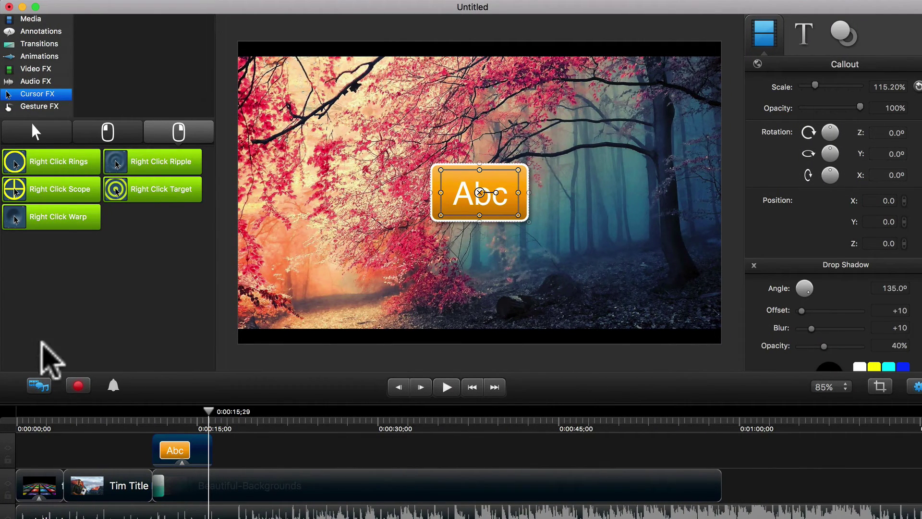
left_click(77, 386)
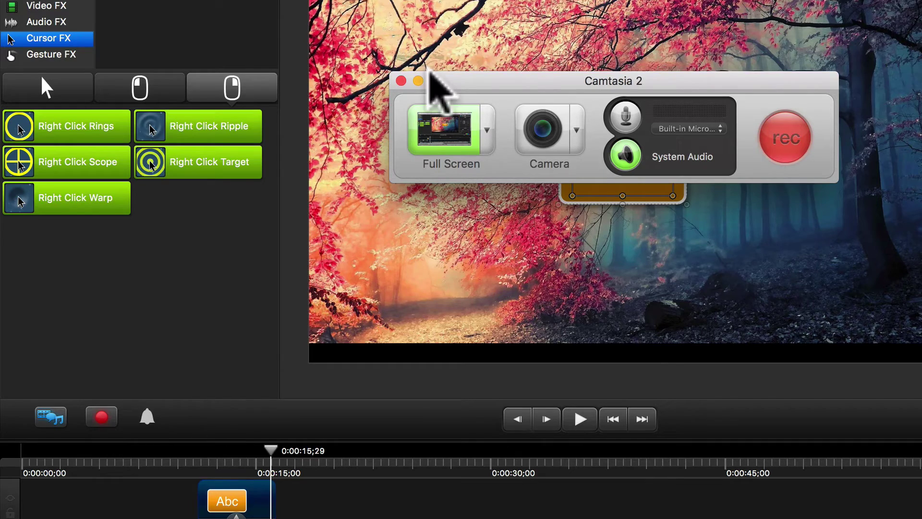
left_click(401, 80)
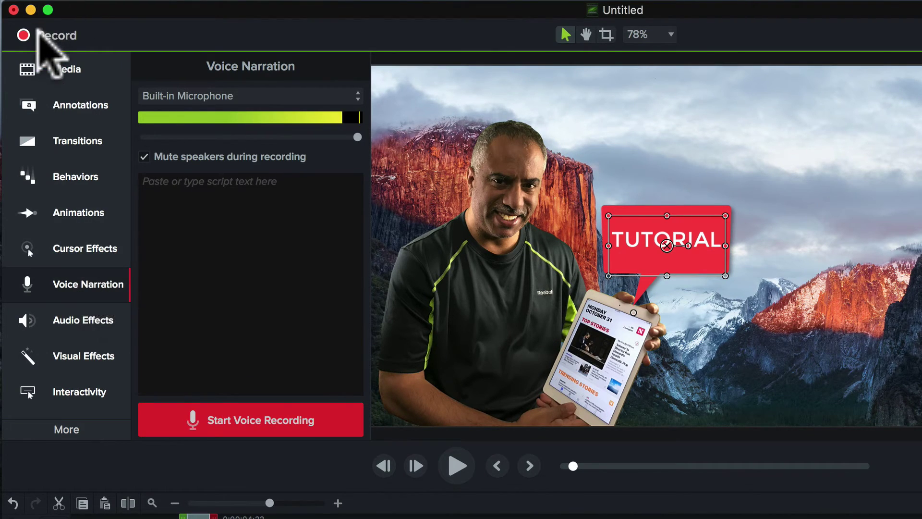
left_click(39, 33)
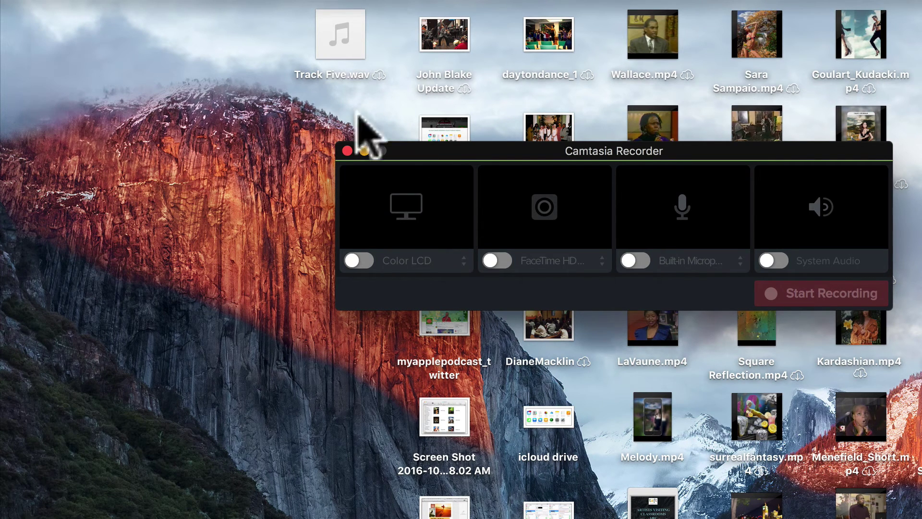
left_click(366, 262)
left_click(363, 263)
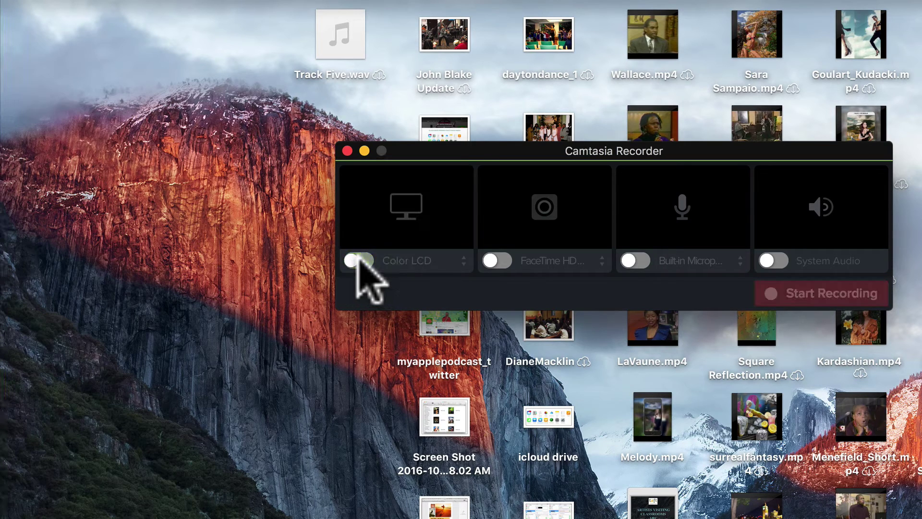
left_click(500, 262)
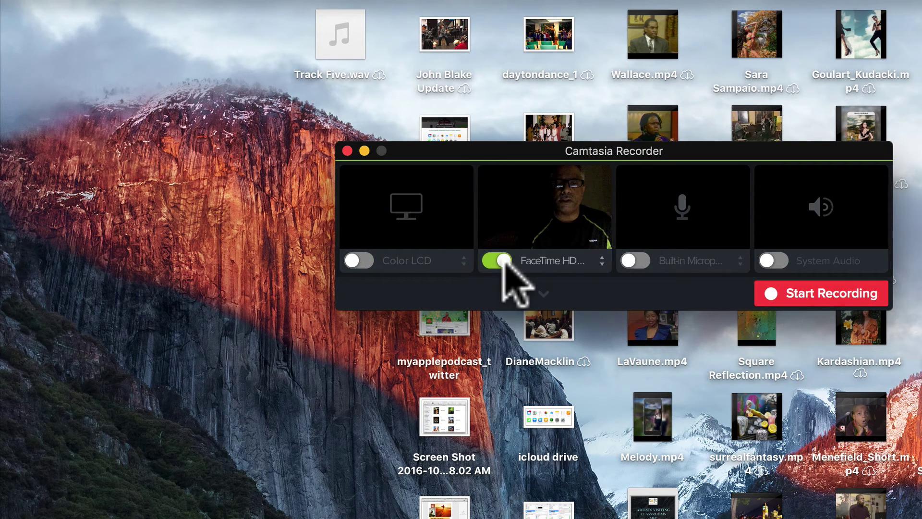
left_click(502, 261)
left_click(633, 261)
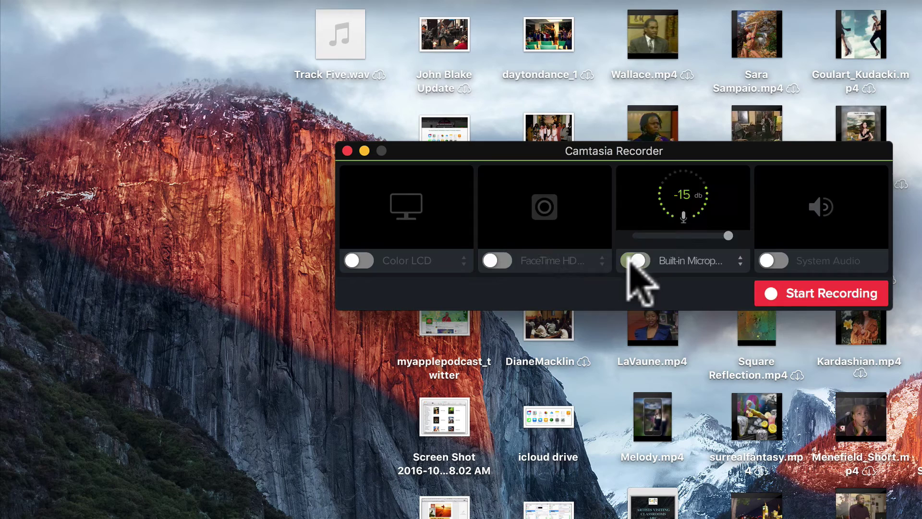
left_click(629, 262)
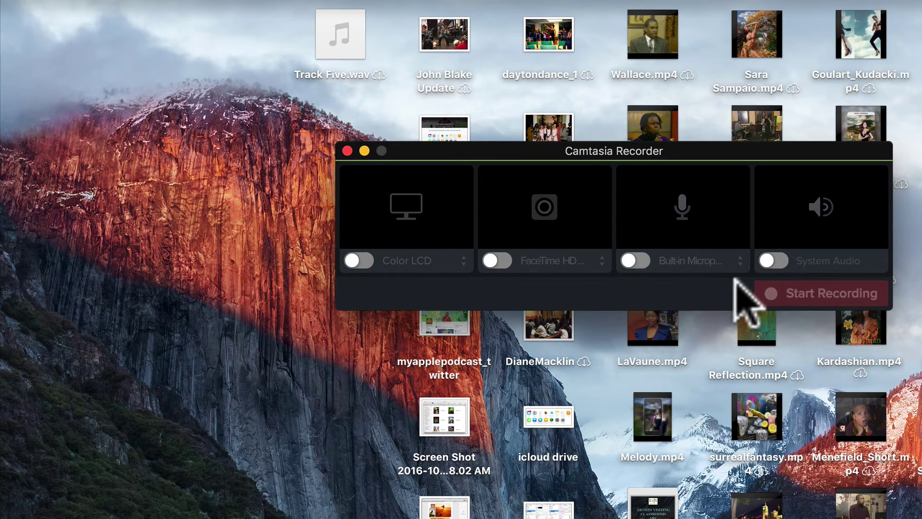
left_click(347, 151)
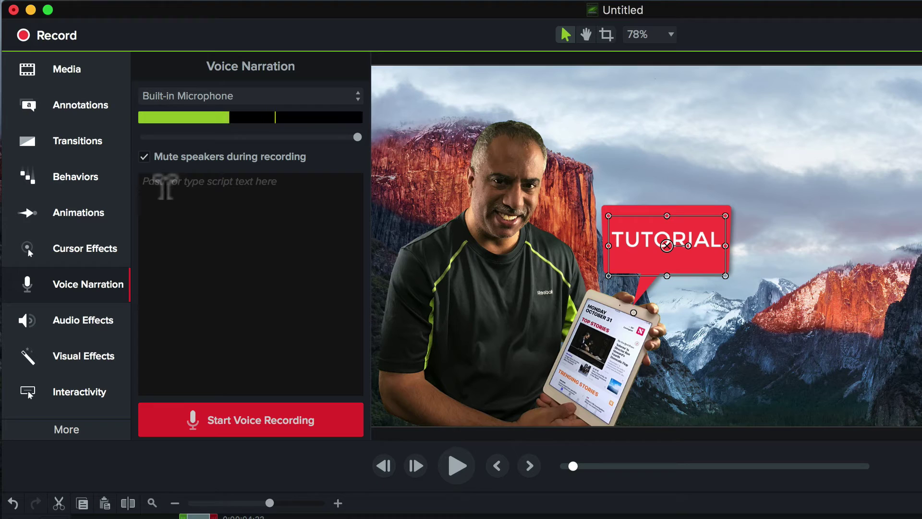
Show the Audio Effects list (Fade In, Fade Out, Captions, Clip Speed) beside Camtasia 2's audio effects.
left_click(89, 331)
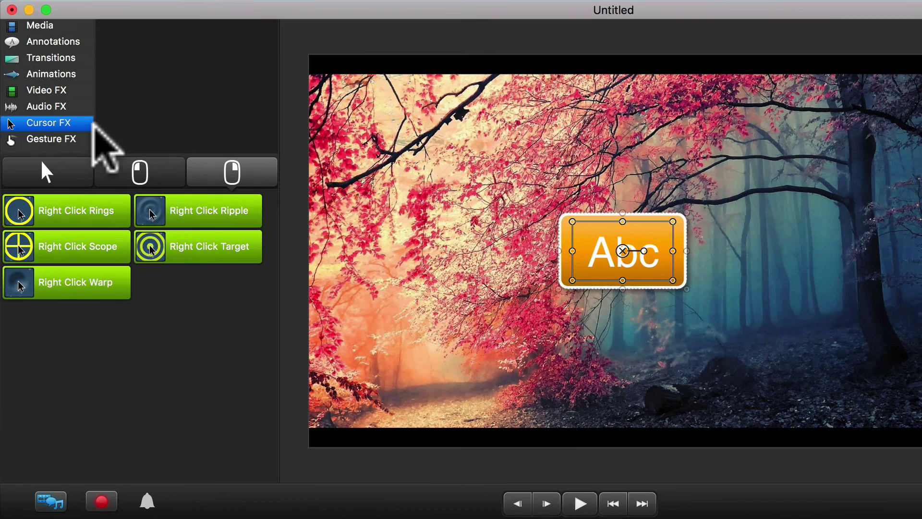
left_click(58, 106)
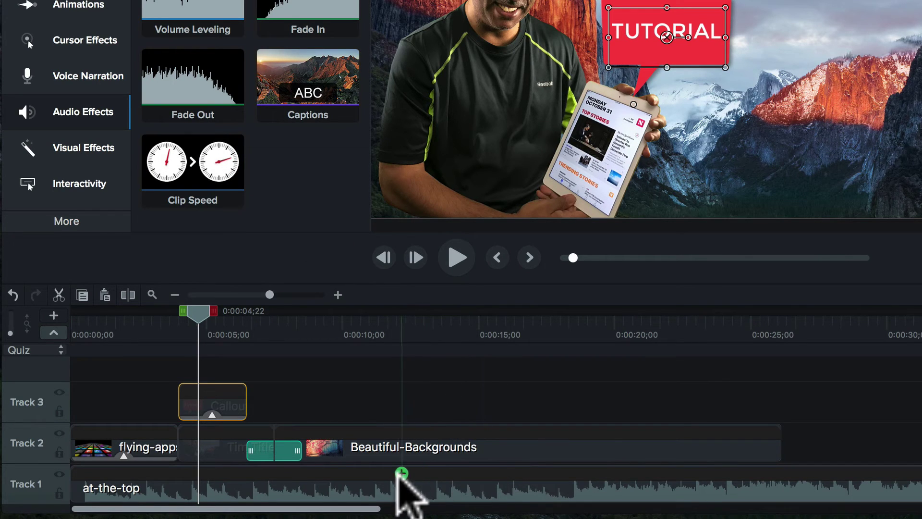
Add two volume points after six seconds on the music clip, drop the second to 0%, and play it back.
left_click(317, 489)
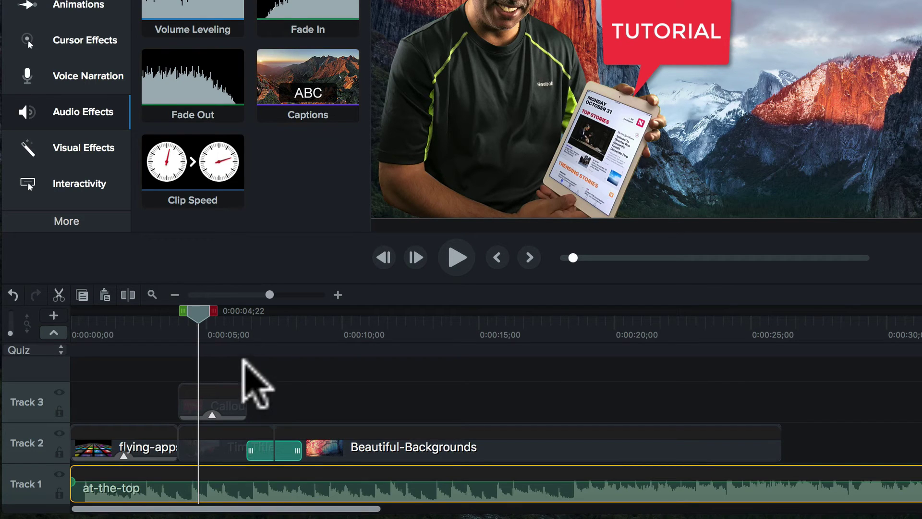
left_click_drag(198, 313, 247, 331)
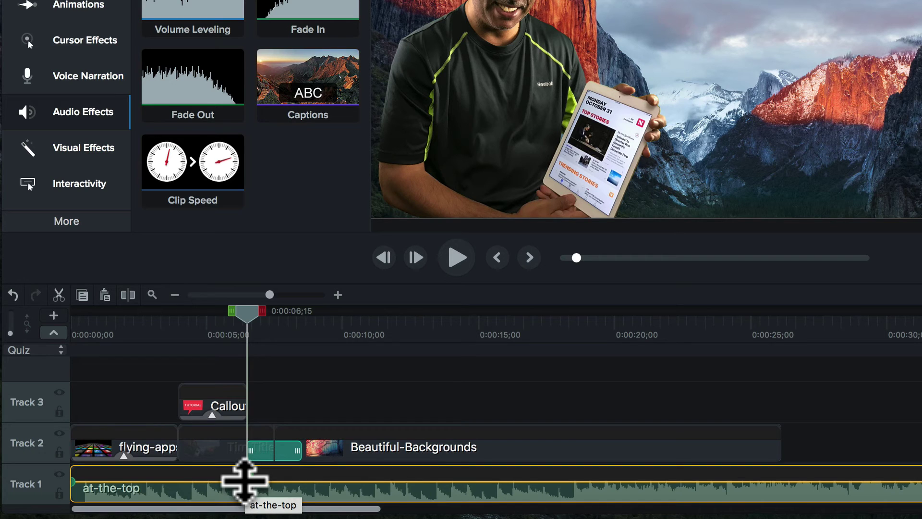
double_click(245, 481)
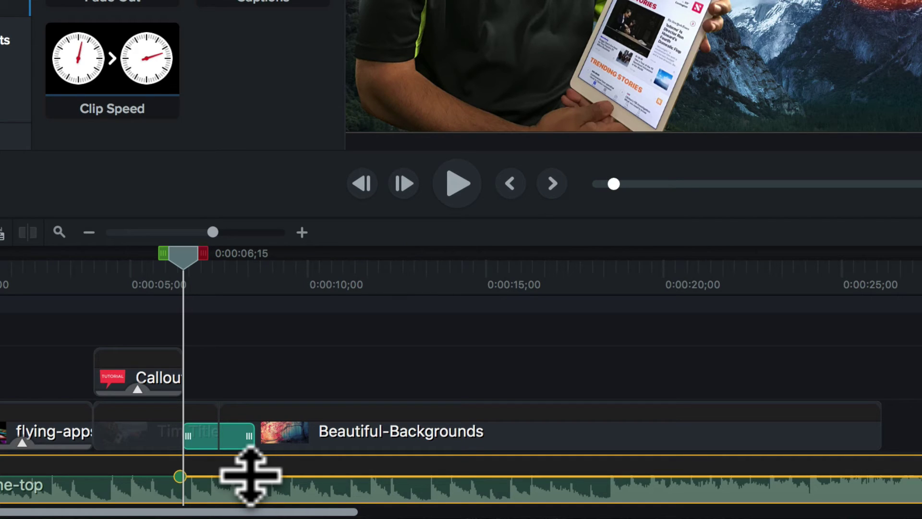
double_click(251, 476)
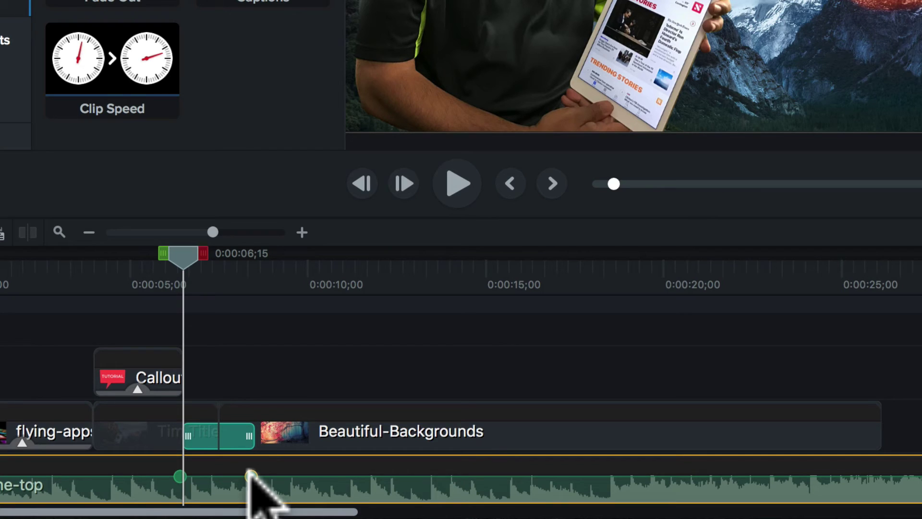
left_click_drag(251, 476, 245, 499)
left_click_drag(184, 252, 158, 248)
left_click(455, 188)
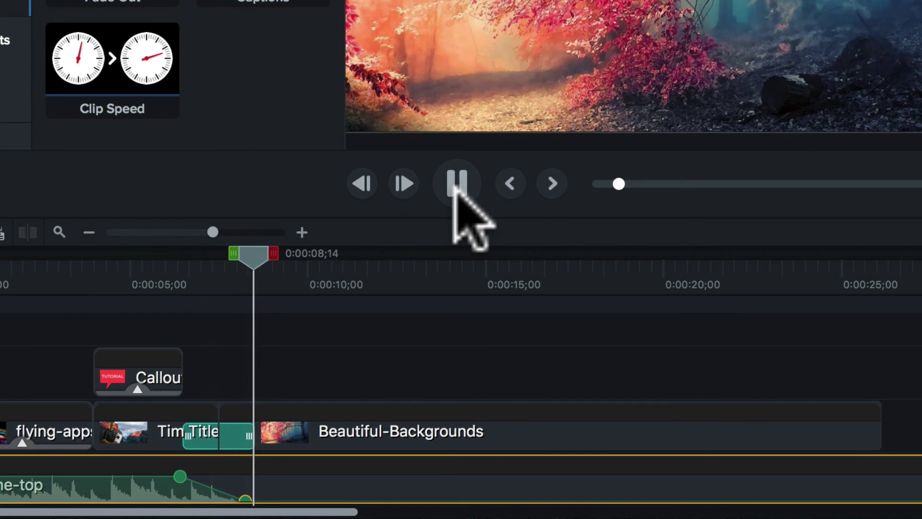
left_click(456, 189)
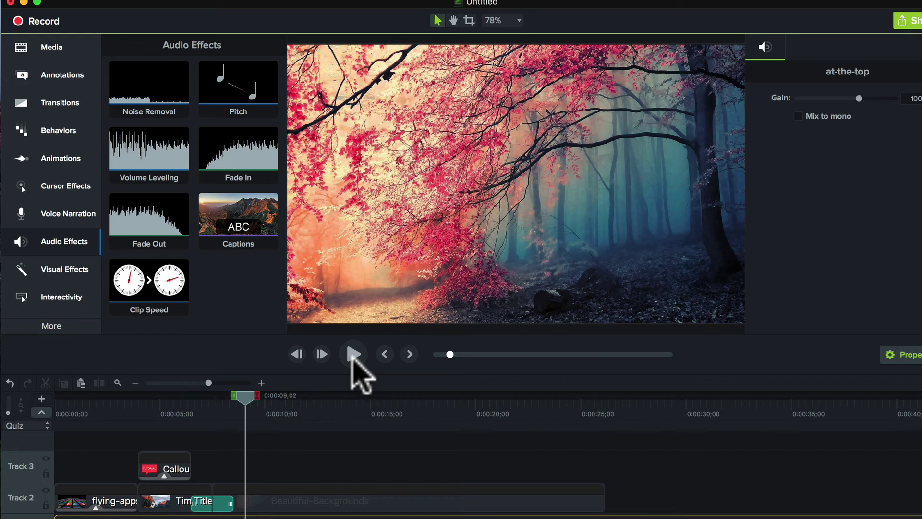
Scroll through both versions' visual effects, then bring up the Interactivity quiz options.
left_click(62, 268)
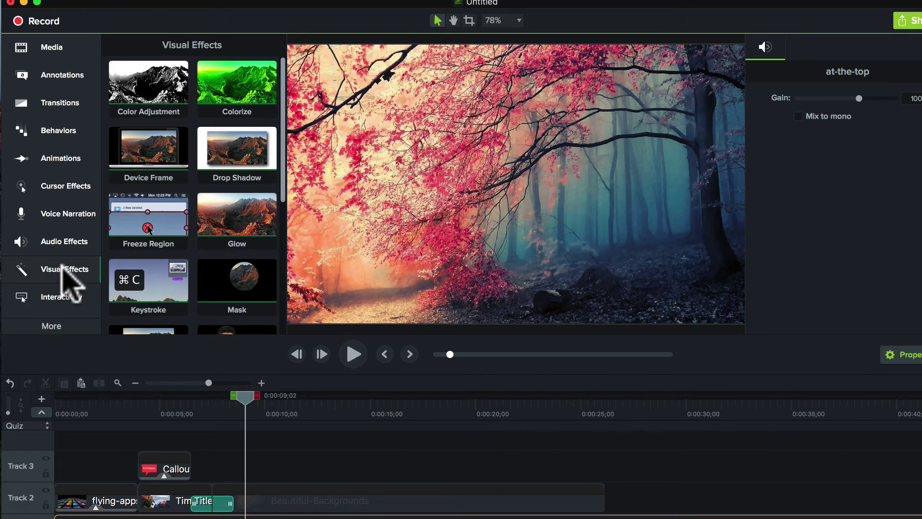
scroll(207, 247, "down", 5)
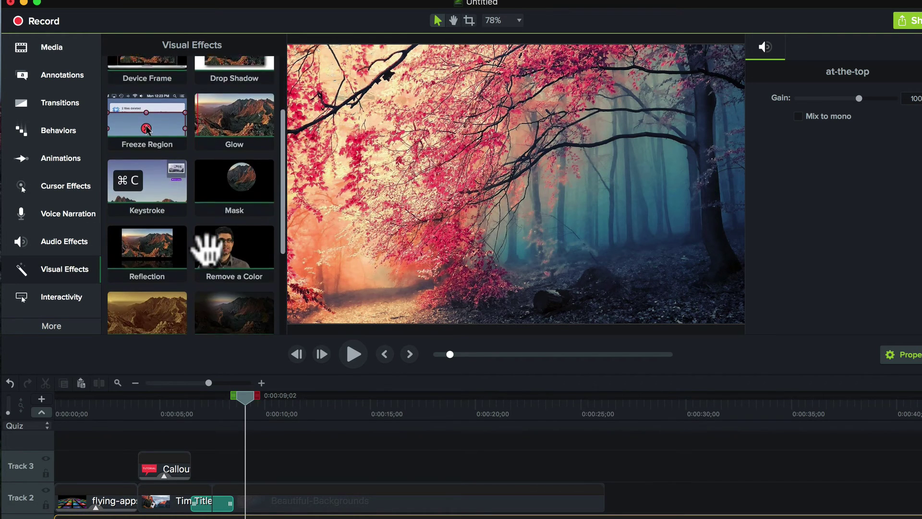
scroll(206, 247, "down", 3)
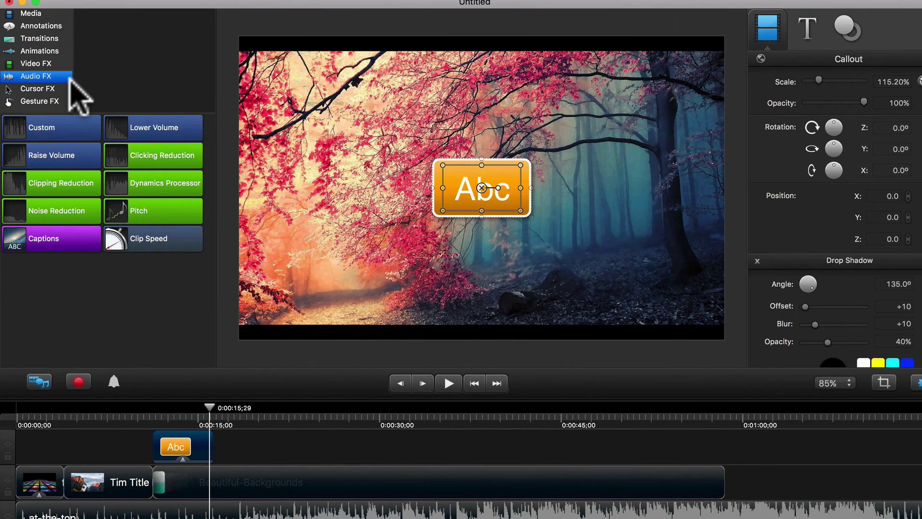
left_click(48, 62)
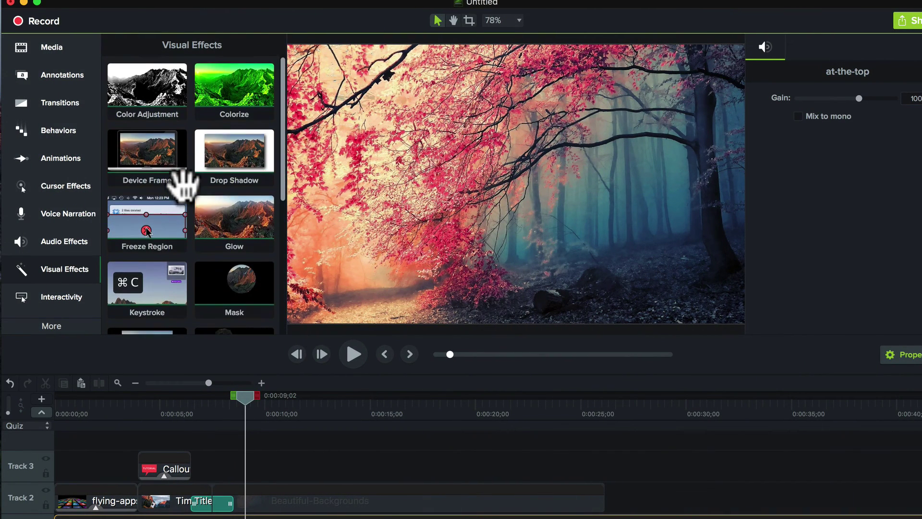
scroll(185, 185, "down", 5)
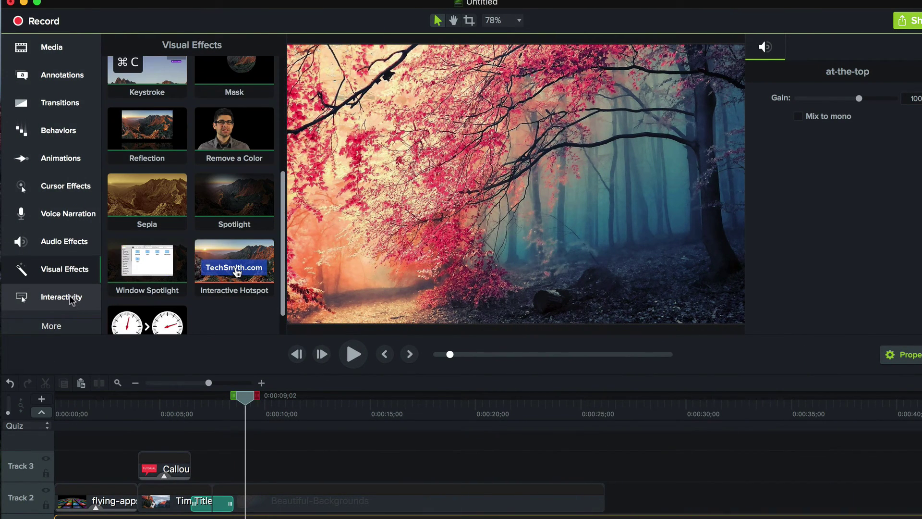
left_click(71, 300)
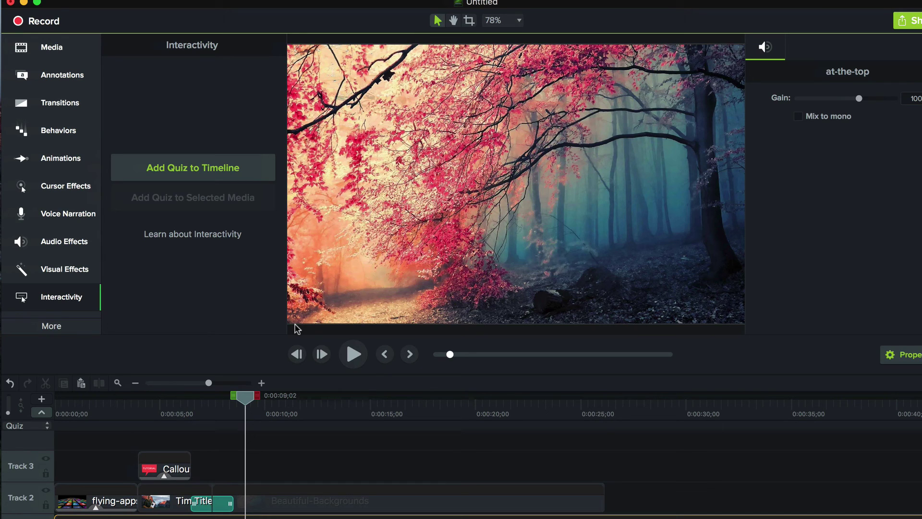
left_click(61, 326)
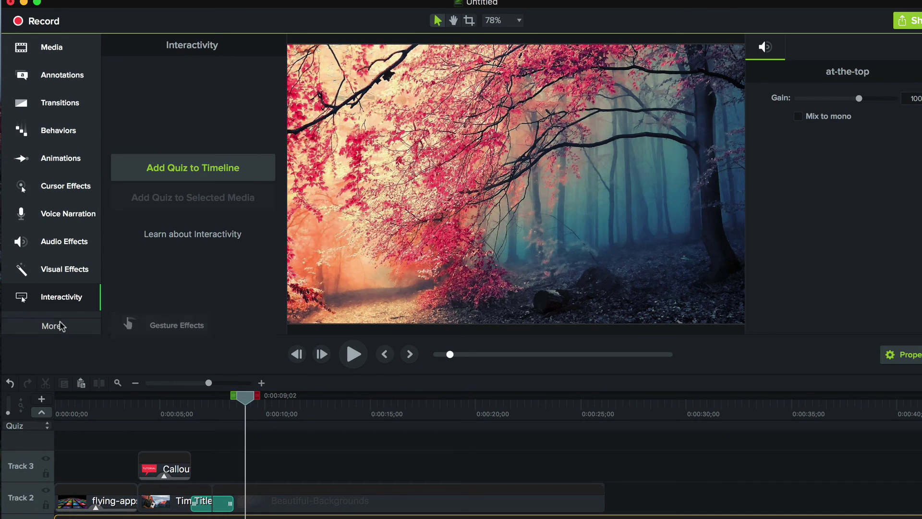
left_click(148, 322)
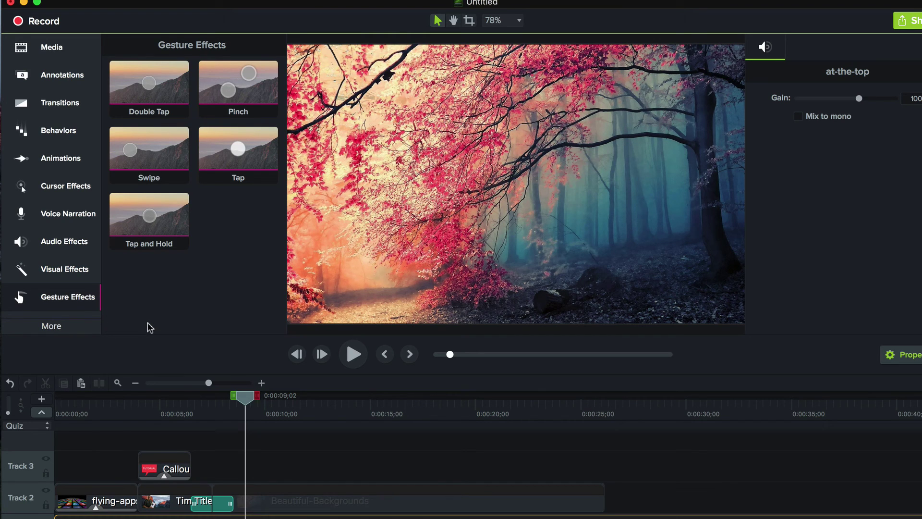
left_click(56, 328)
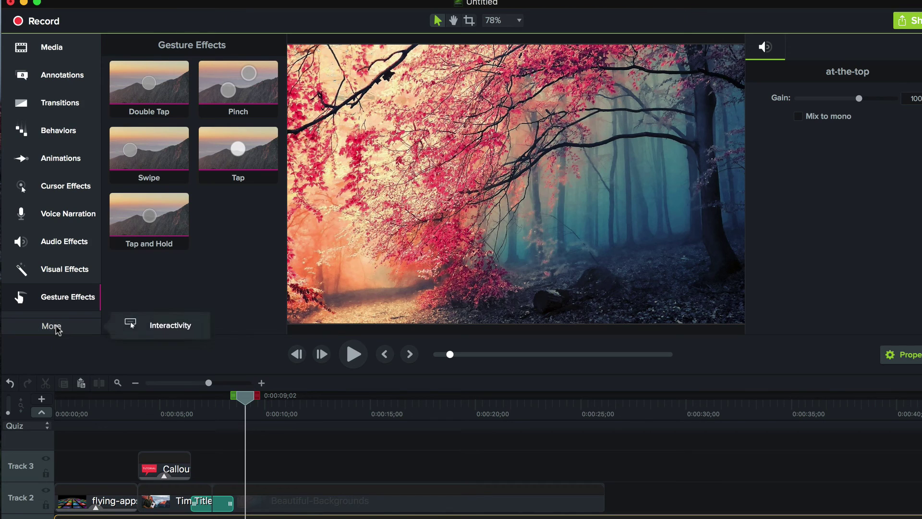
left_click(163, 326)
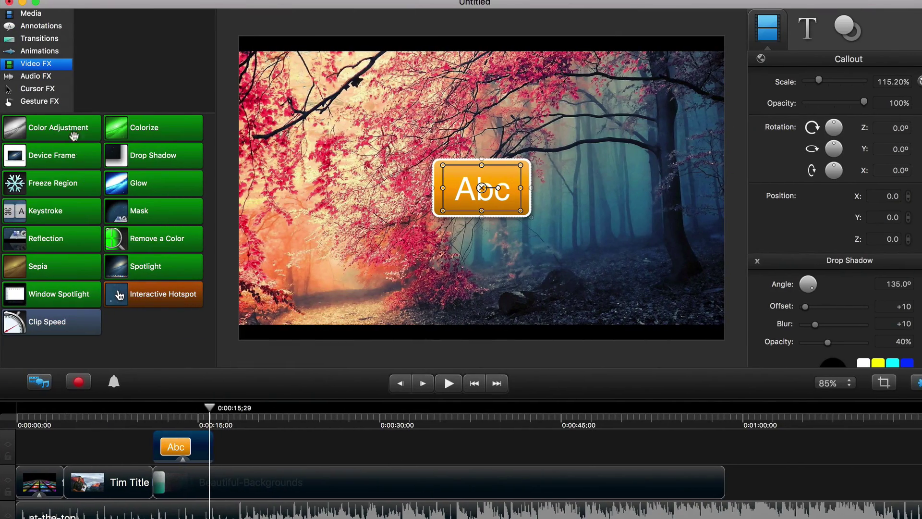
left_click(52, 101)
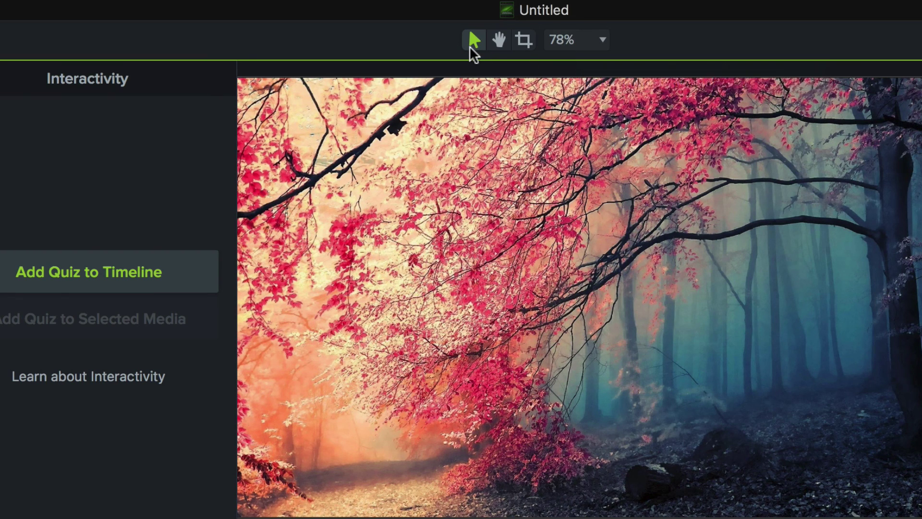
Switch the canvas to the Pan tool and drag the view across the forest image.
left_click(494, 41)
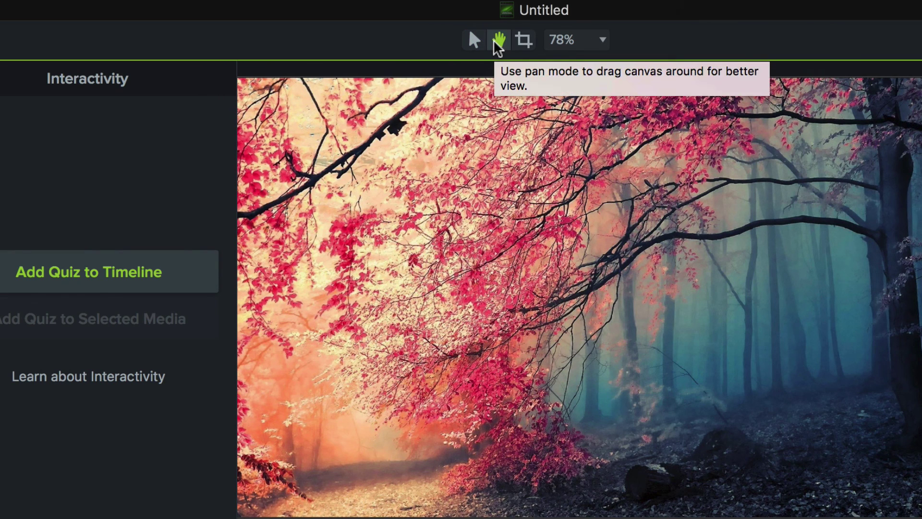
mouse_move(649, 226)
left_mouse_down()
mouse_move(762, 216)
mouse_move(325, 428)
mouse_move(693, 204)
mouse_move(659, 239)
left_mouse_up()
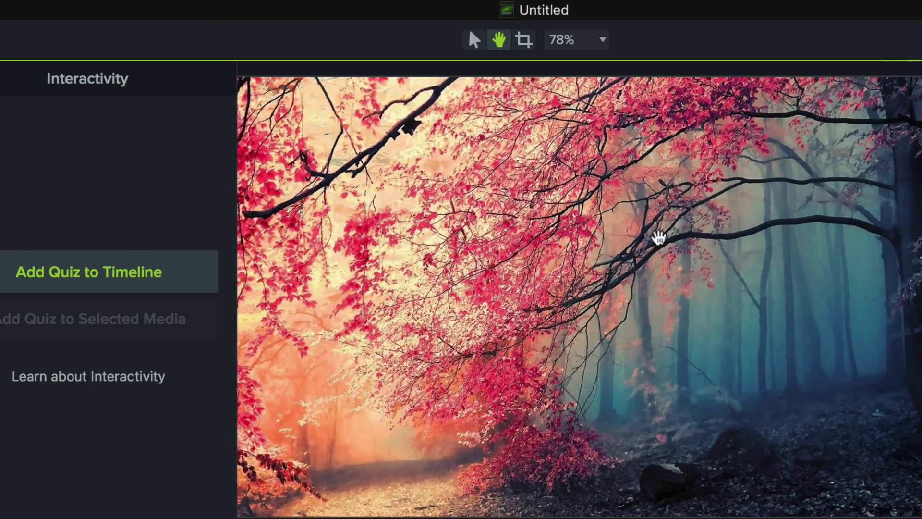